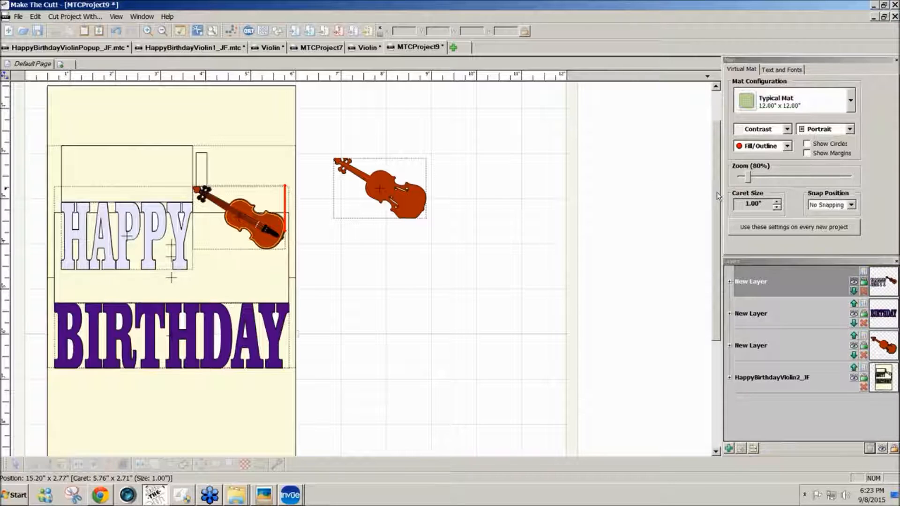
# - Create a new project and start an SVG import, browsing through Designers and SVGCuts to the 00_Kits folder
pyautogui.moveTo(716, 192); pyautogui.dragTo(719, 181)
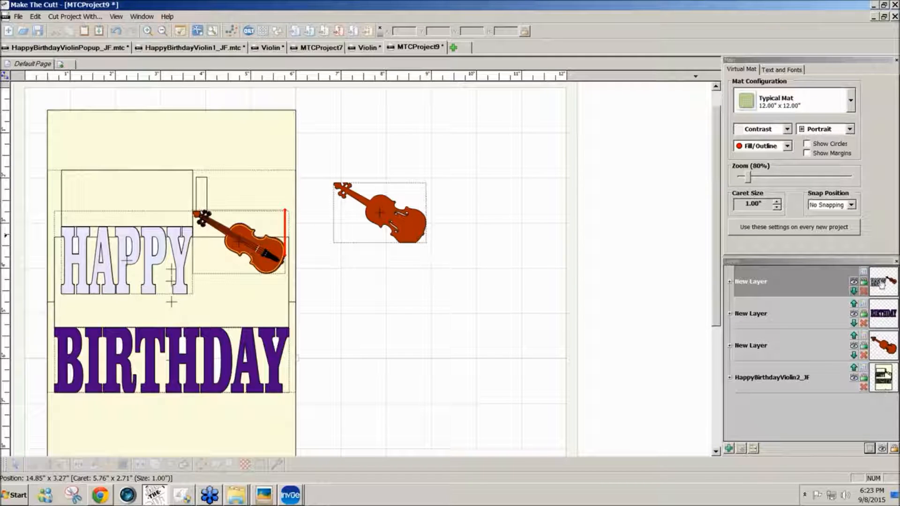
pyautogui.click(458, 49)
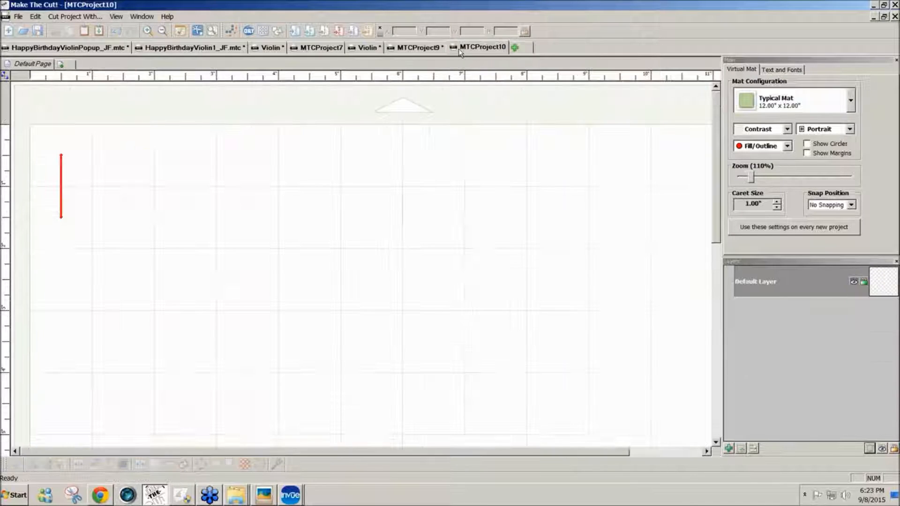
pyautogui.click(295, 31)
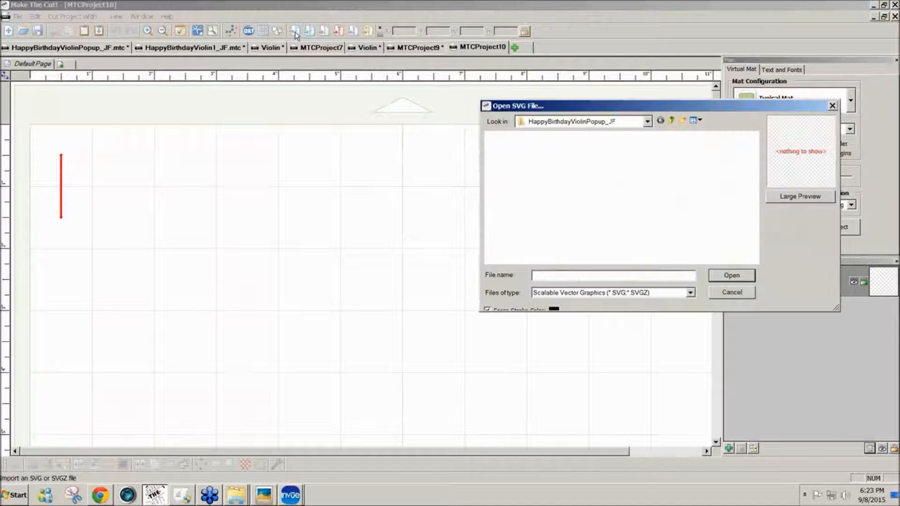
pyautogui.click(675, 121)
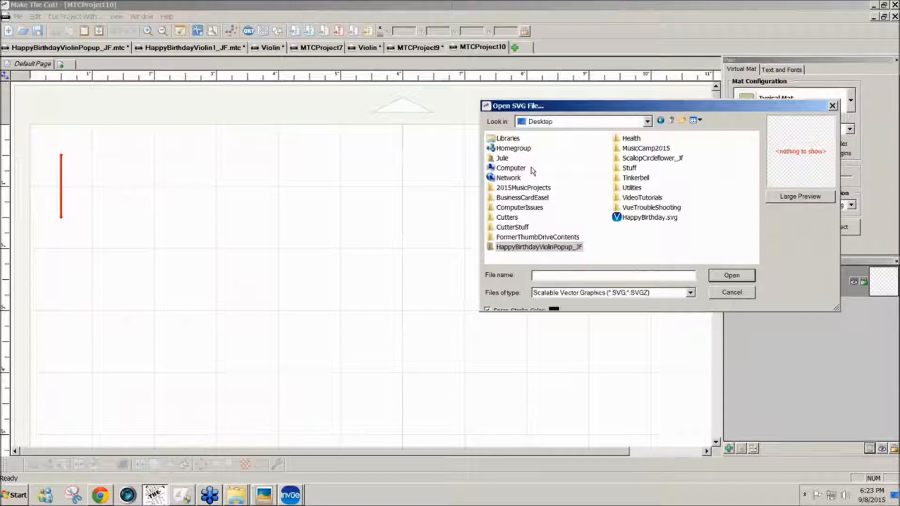
pyautogui.doubleClick(505, 158)
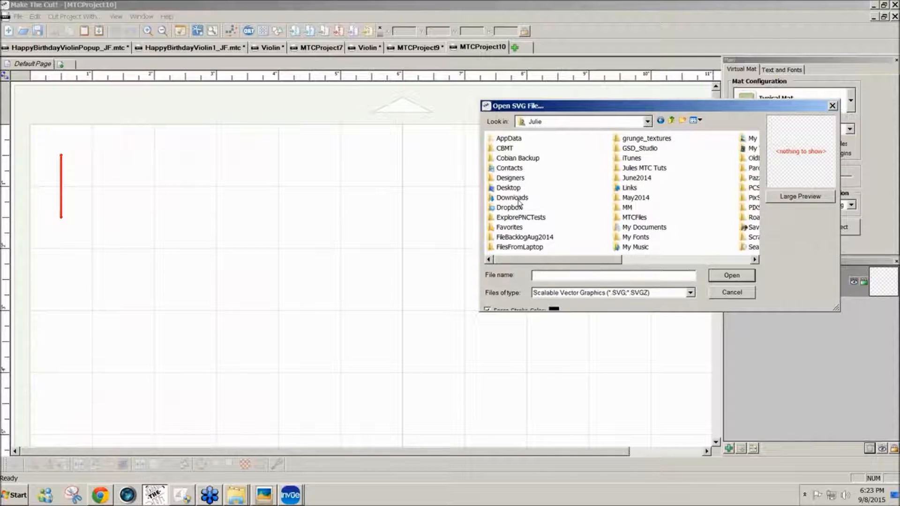
pyautogui.doubleClick(518, 179)
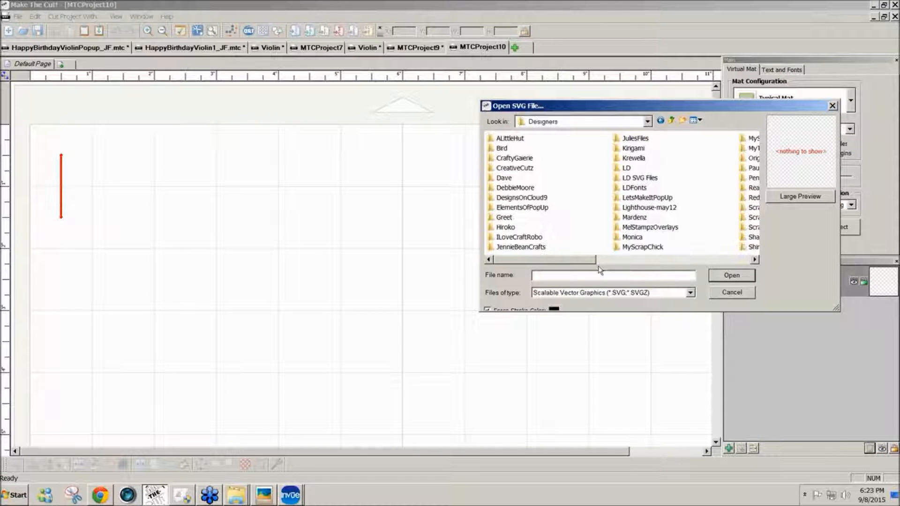
pyautogui.click(694, 259)
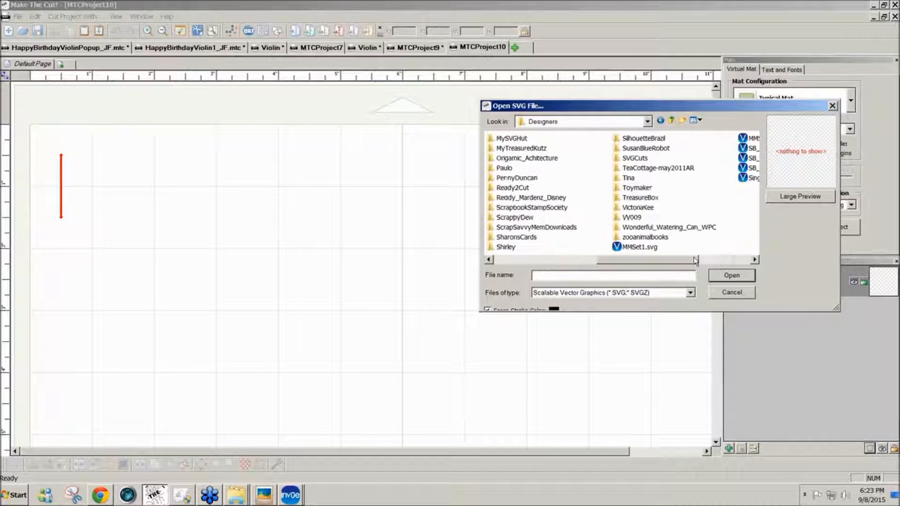
pyautogui.doubleClick(635, 159)
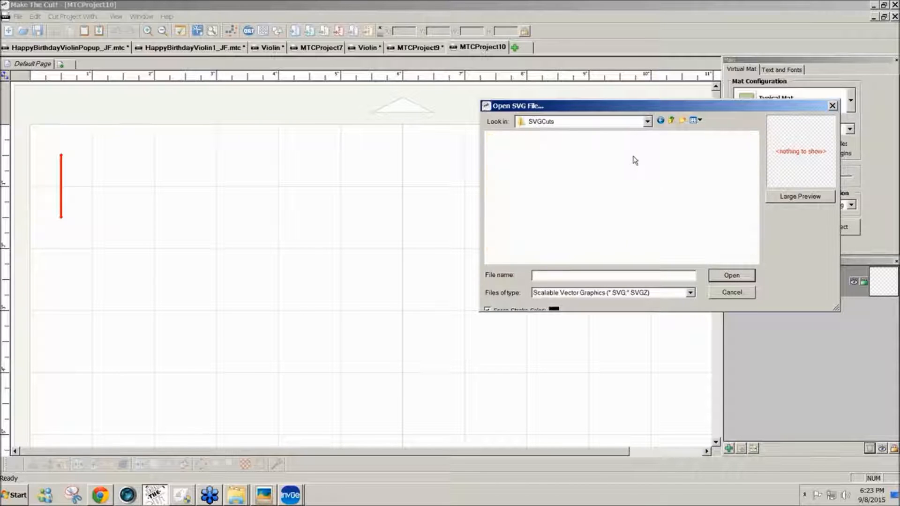
pyautogui.doubleClick(507, 139)
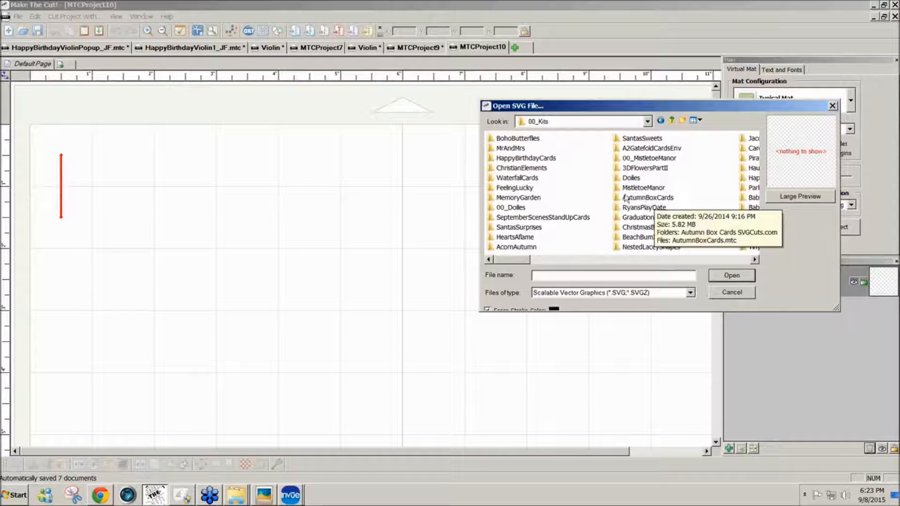
# - Browse through the BohoButterflies kit and its SVG Files folder to open the Dragonfly Lamp folder
pyautogui.doubleClick(507, 138)
pyautogui.doubleClick(506, 138)
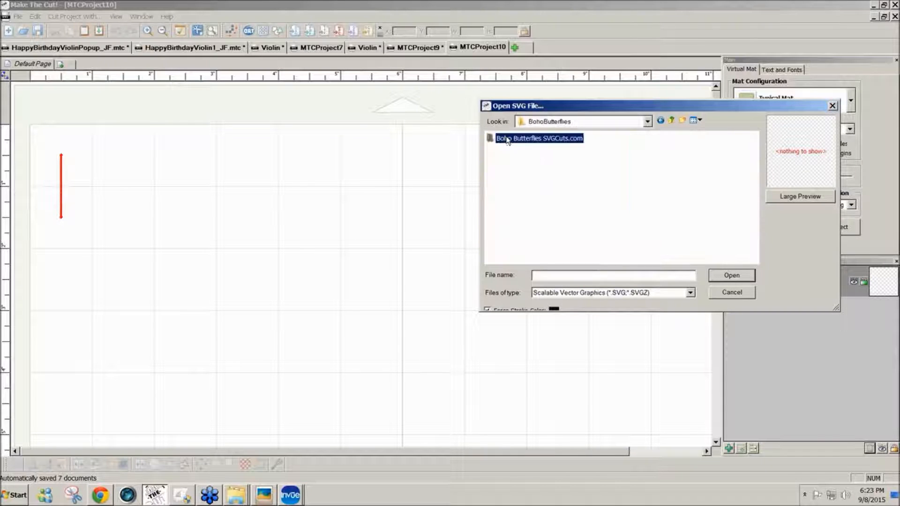
pyautogui.doubleClick(507, 139)
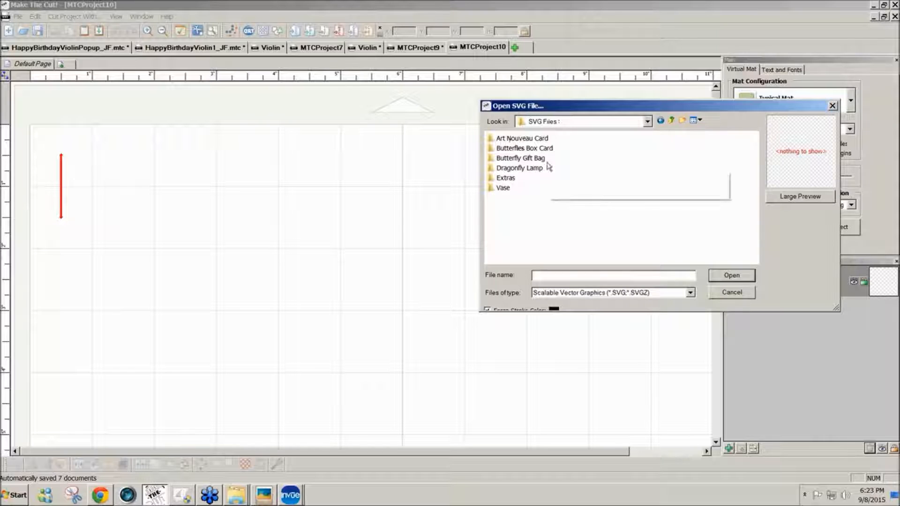
pyautogui.click(521, 169)
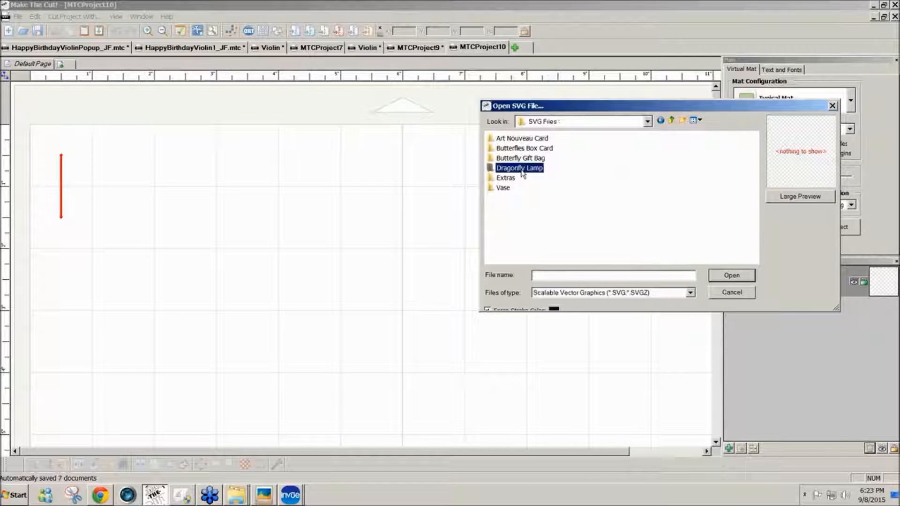
pyautogui.doubleClick(522, 169)
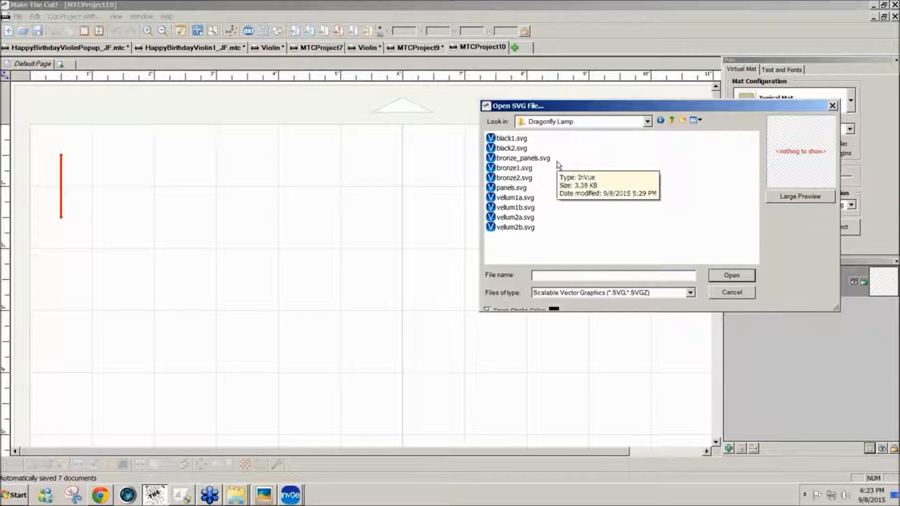
# - Import all the Dragonfly Lamp SVG files together, from black1.svg through vellum2b.svg
pyautogui.click(521, 141)
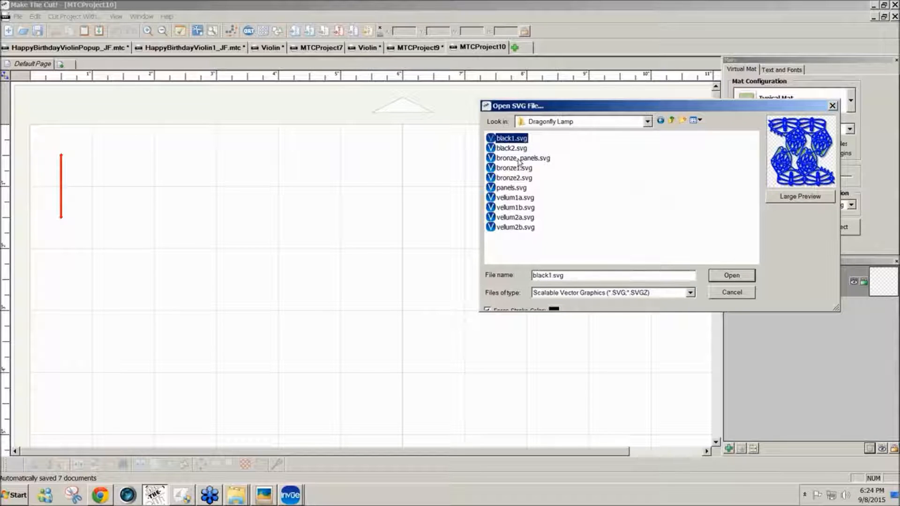
pyautogui.keyDown('shift'); pyautogui.click(515, 227); pyautogui.keyUp('shift')
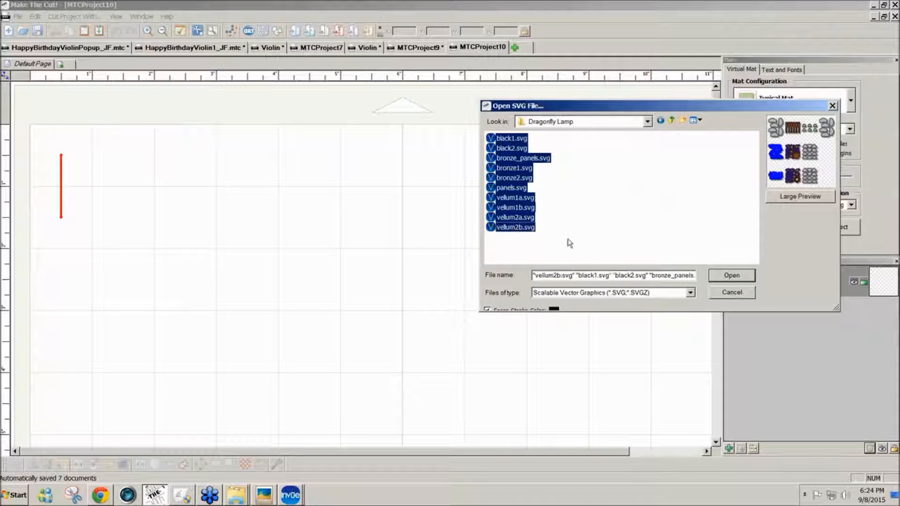
pyautogui.click(739, 276)
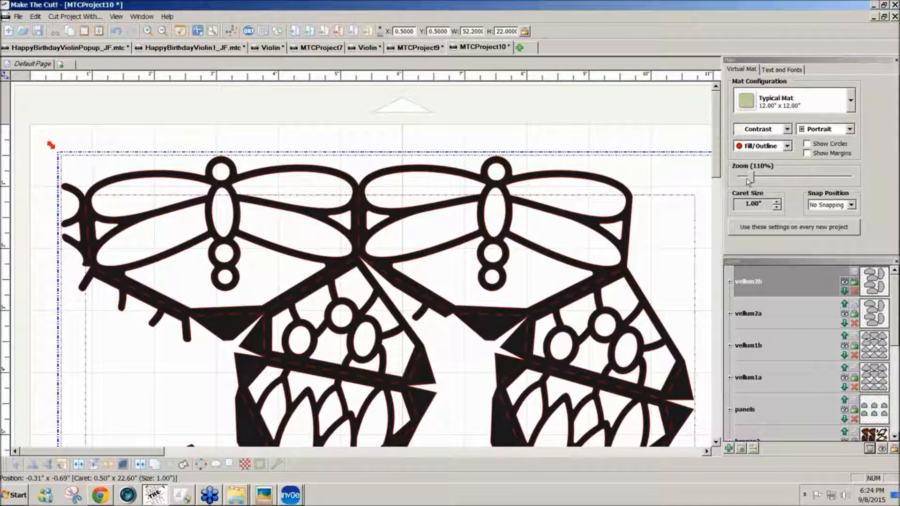
pyautogui.click(750, 180)
pyautogui.moveTo(750, 180); pyautogui.dragTo(740, 184)
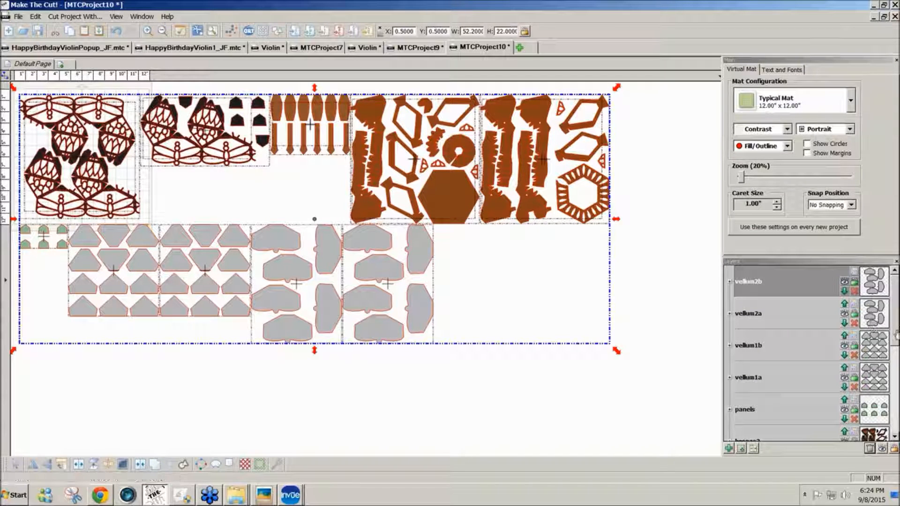
# - Examine the list of imported layers to see which ones share the same colour
pyautogui.scroll(-1, 895, 338)
pyautogui.scroll(-1, 895, 355)
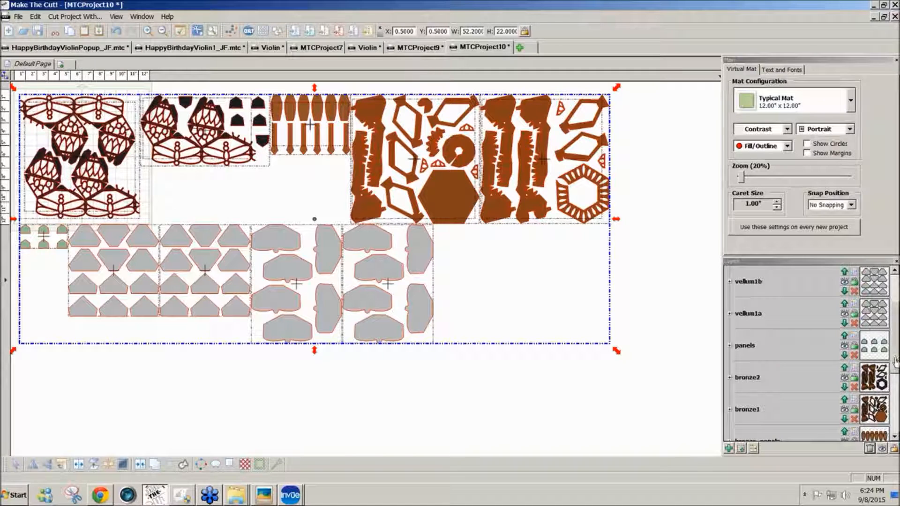
pyautogui.scroll(-1, 895, 370)
pyautogui.scroll(-1, 895, 389)
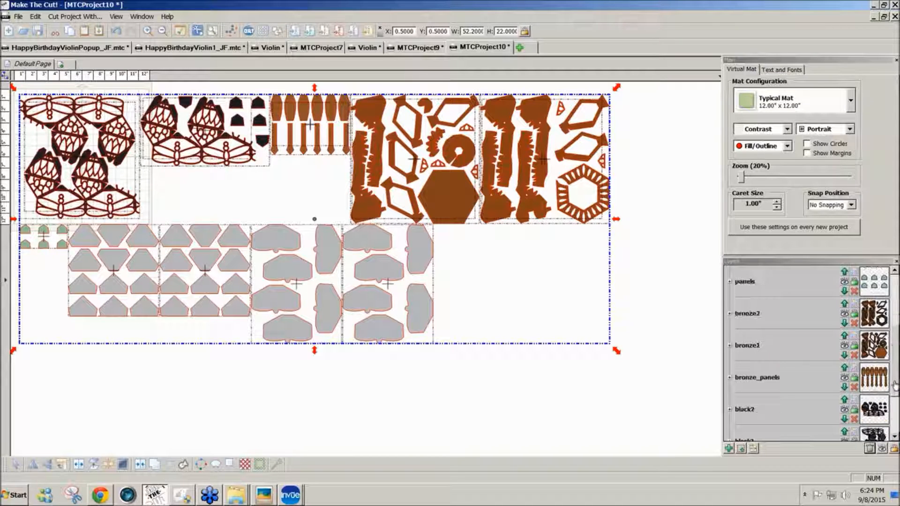
pyautogui.scroll(-1, 894, 406)
pyautogui.scroll(-1, 894, 412)
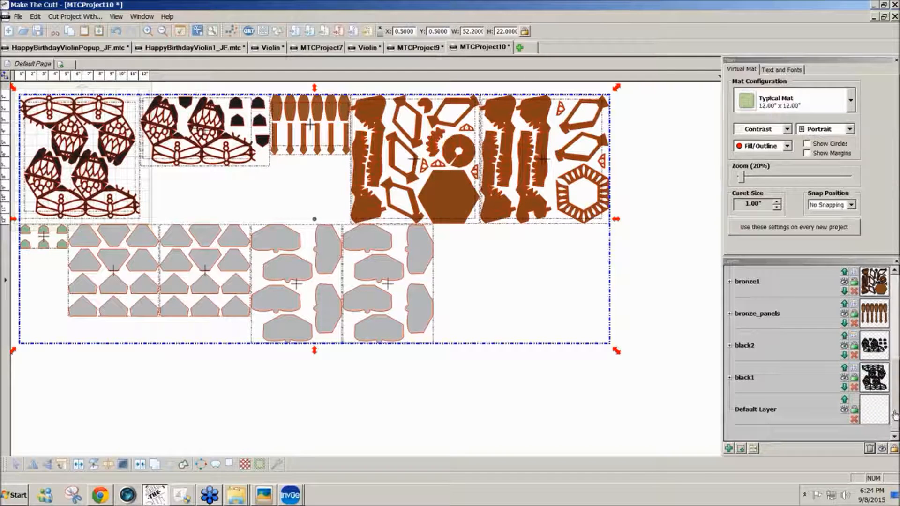
pyautogui.scroll(1, 895, 403)
pyautogui.scroll(1, 896, 399)
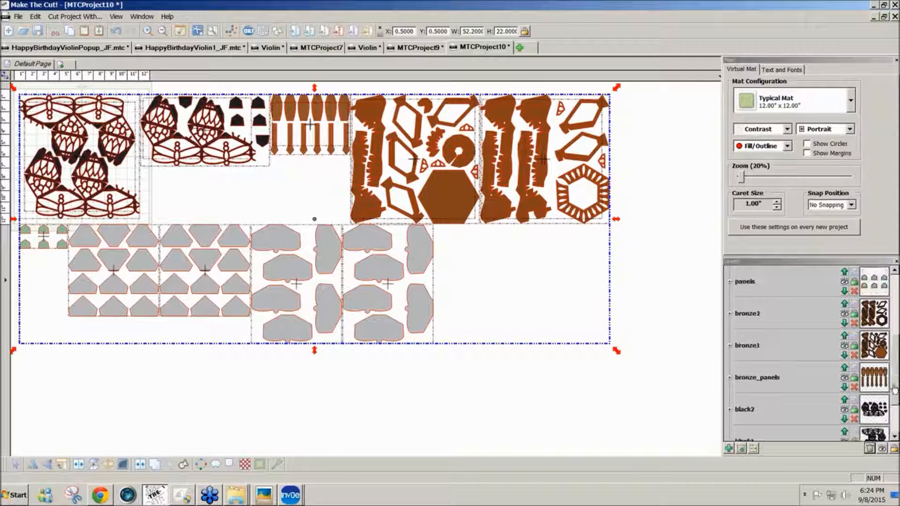
pyautogui.scroll(1, 894, 387)
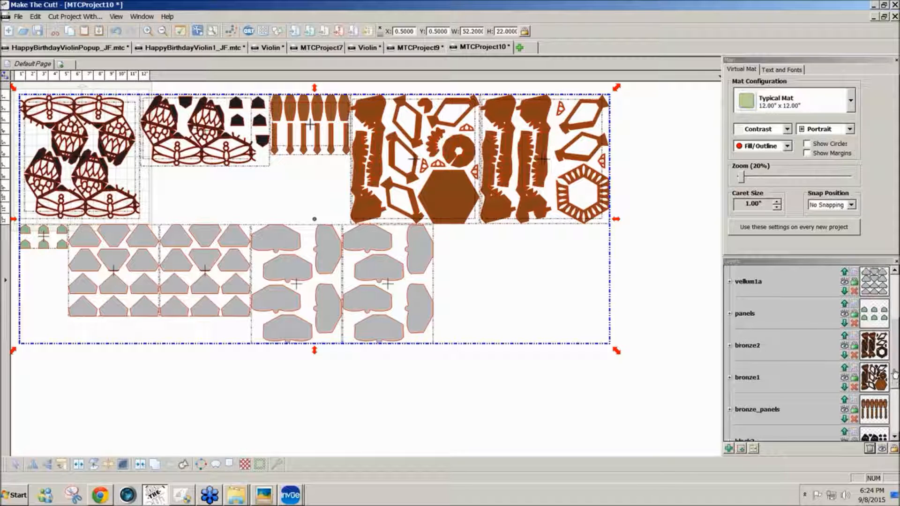
pyautogui.scroll(2, 895, 361)
pyautogui.scroll(1, 895, 336)
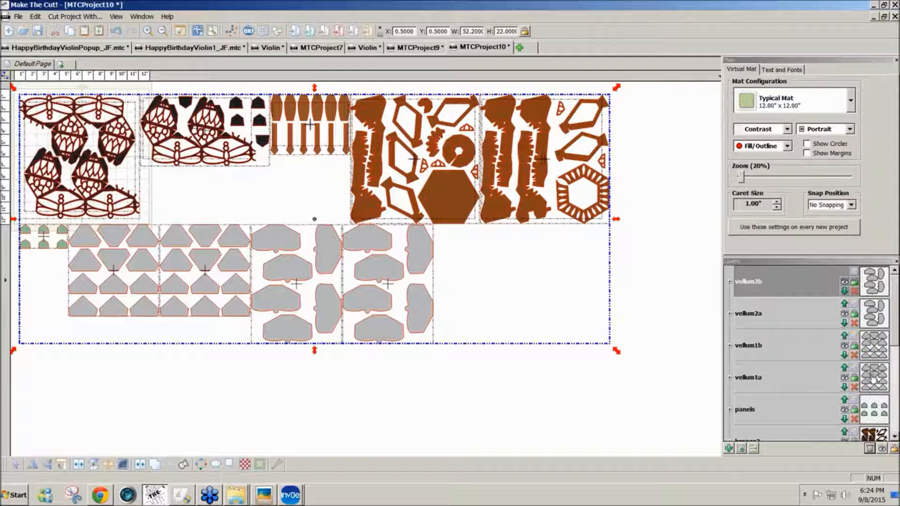
# - Move the vellum1a, vellum1b, vellum2a and vellum2b shapes into one new layer and remove the empty layers
pyautogui.moveTo(873, 379); pyautogui.dragTo(872, 349)
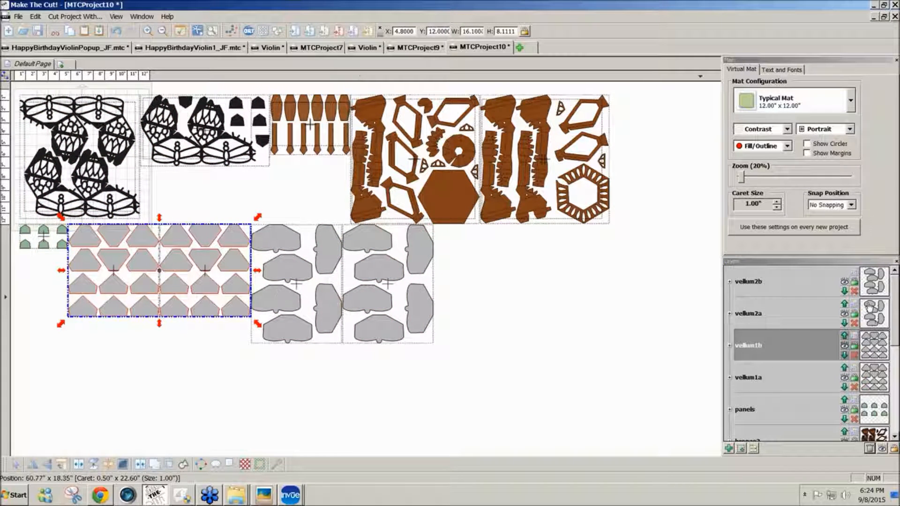
pyautogui.click(876, 313)
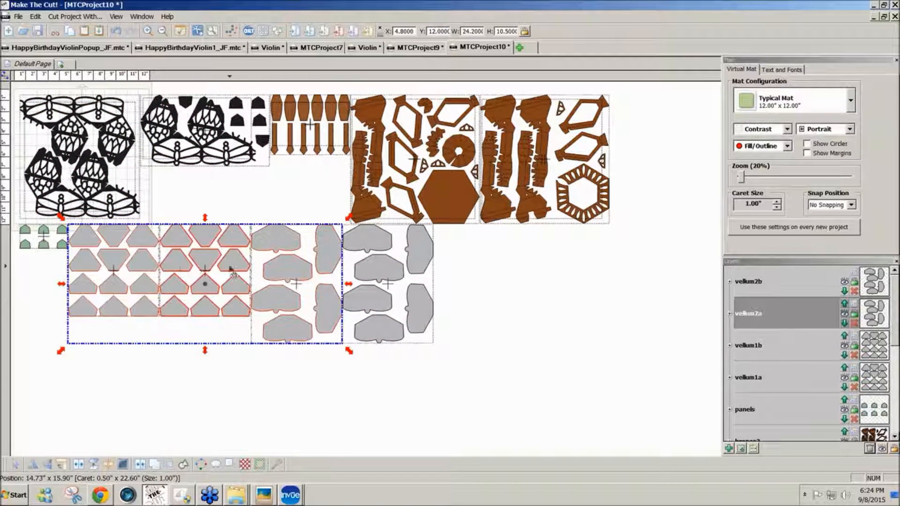
pyautogui.click(881, 287)
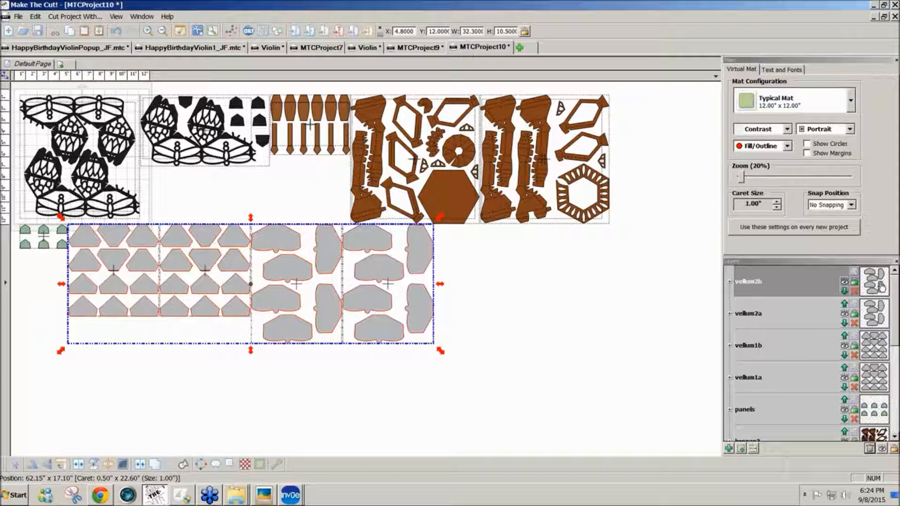
pyautogui.click(740, 449)
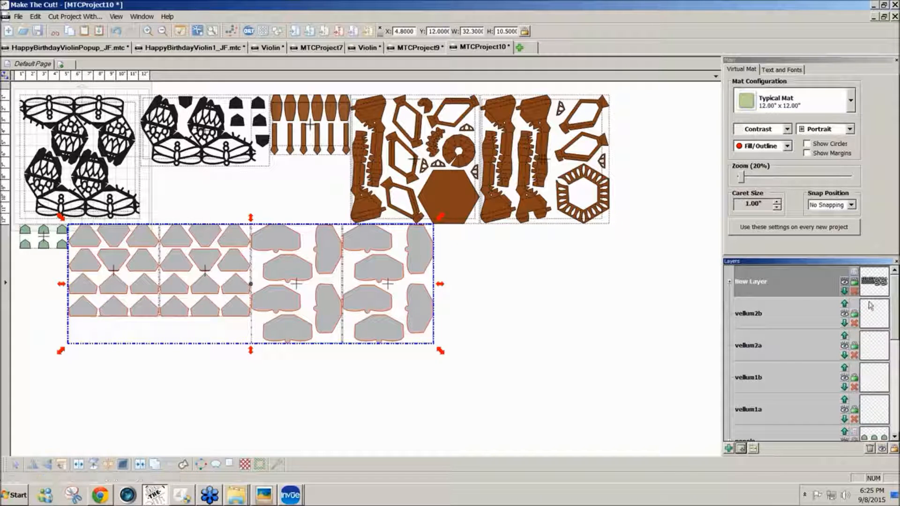
pyautogui.click(869, 449)
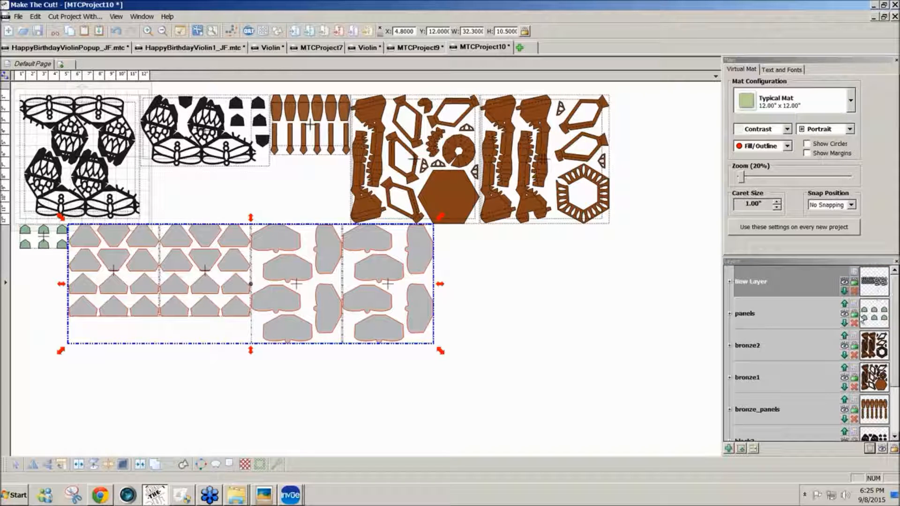
# - Move the bronze_panels, bronze1 and bronze2 shapes into one new layer and remove the empty layers
pyautogui.click(874, 410)
pyautogui.click(885, 386)
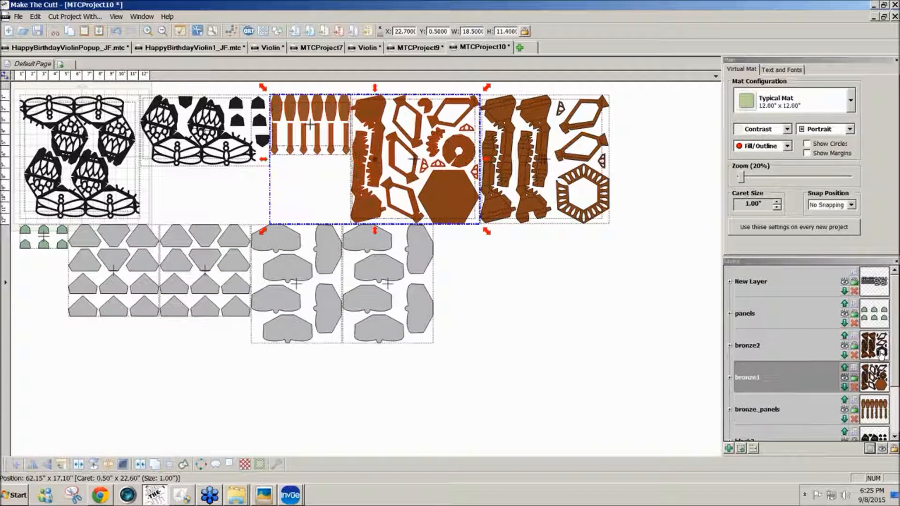
pyautogui.click(882, 353)
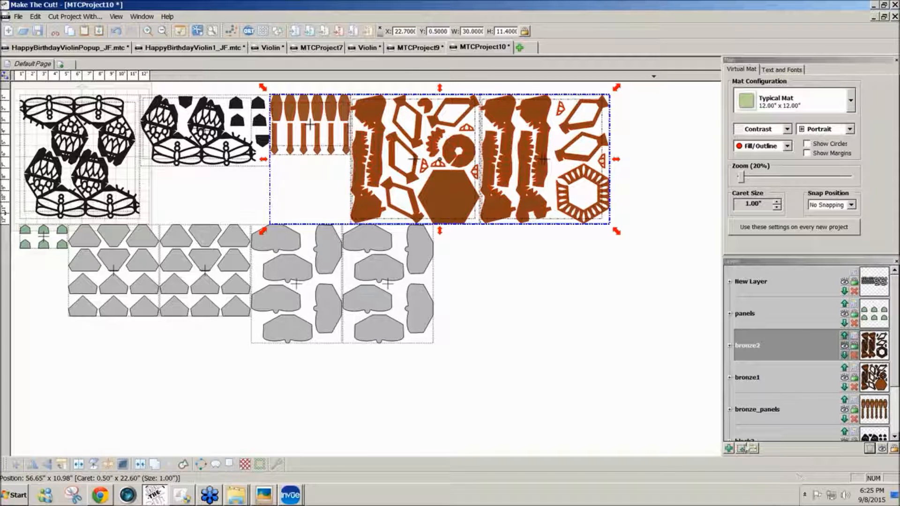
pyautogui.click(741, 448)
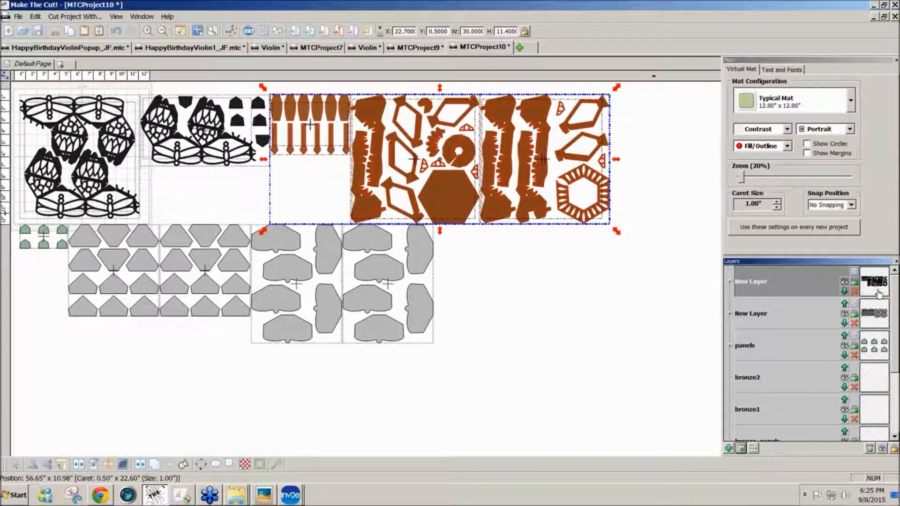
pyautogui.click(869, 449)
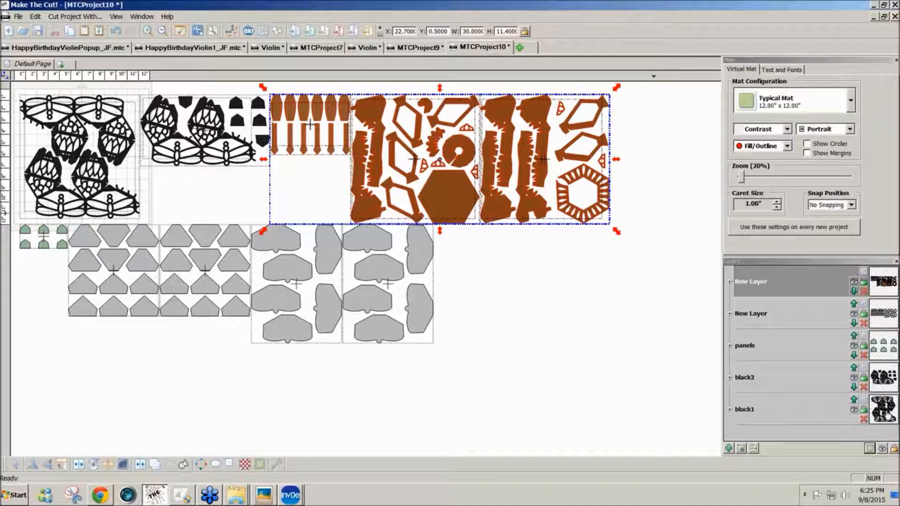
# - Move the black1 and black2 shapes together into one new layer
pyautogui.click(885, 412)
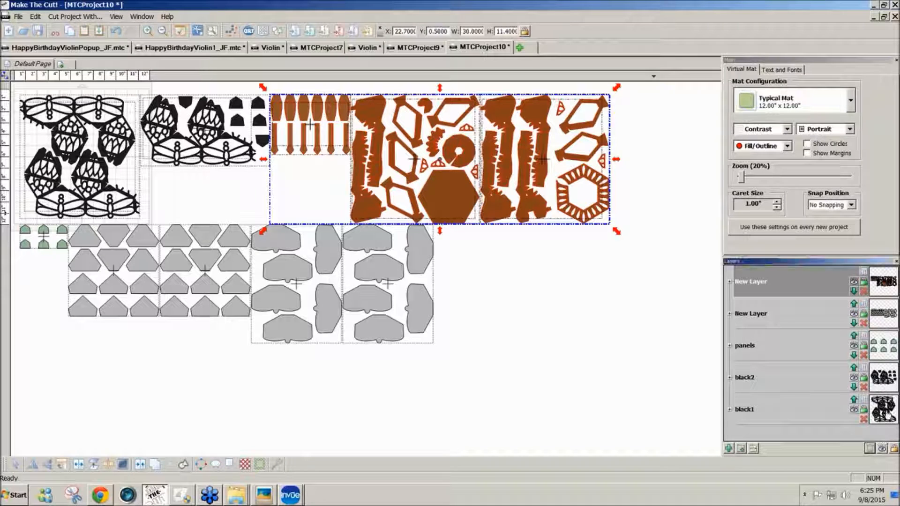
pyautogui.keyDown('shift'); pyautogui.click(885, 380); pyautogui.keyUp('shift')
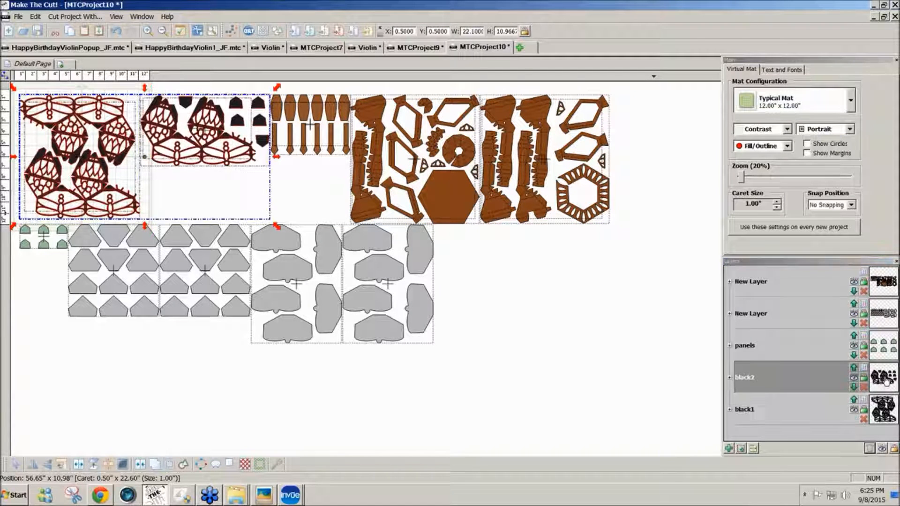
pyautogui.click(741, 448)
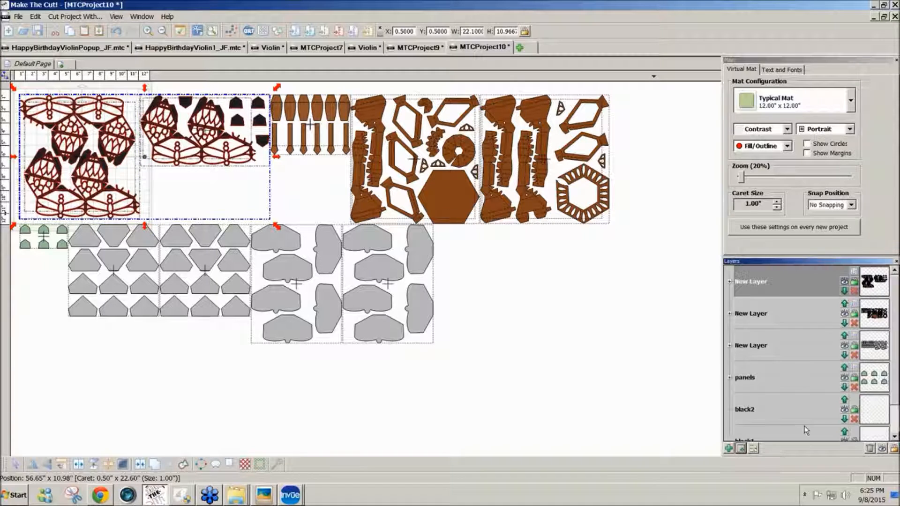
# - Remove the empty layers and hide all of the remaining layers
pyautogui.click(874, 449)
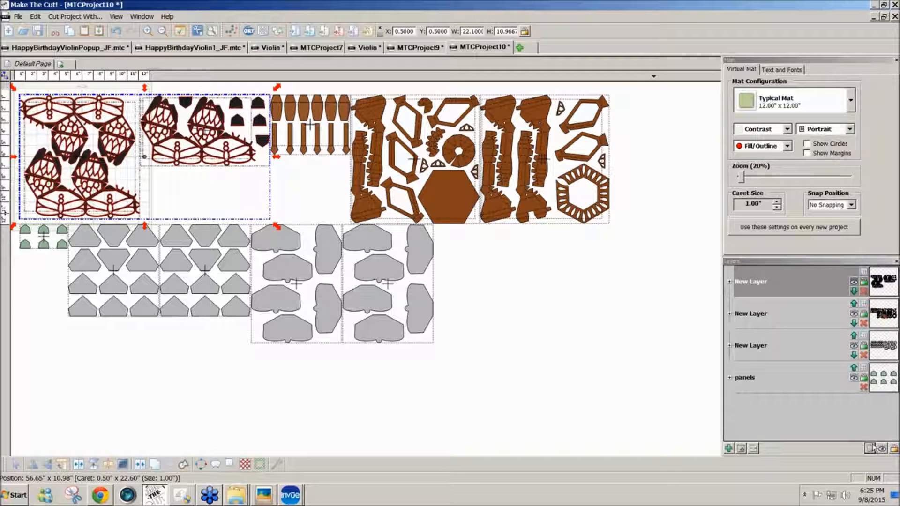
pyautogui.click(887, 385)
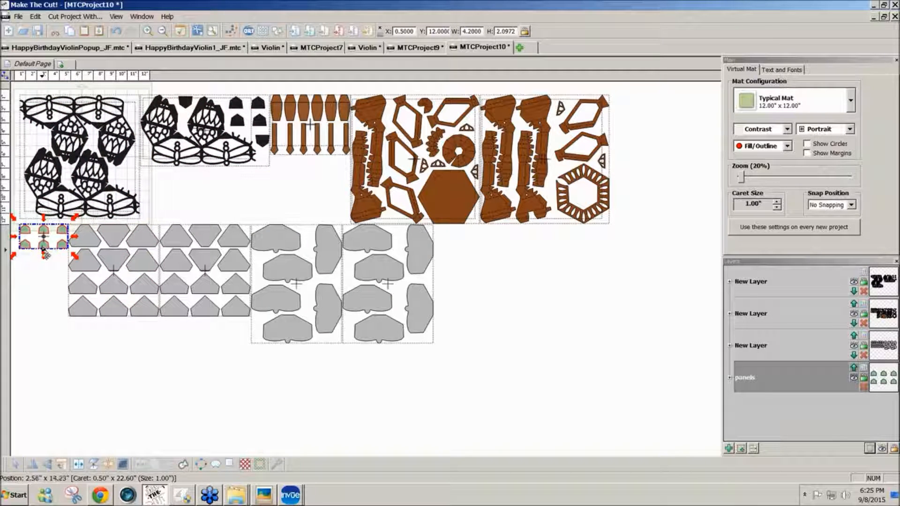
pyautogui.click(853, 378)
pyautogui.click(854, 347)
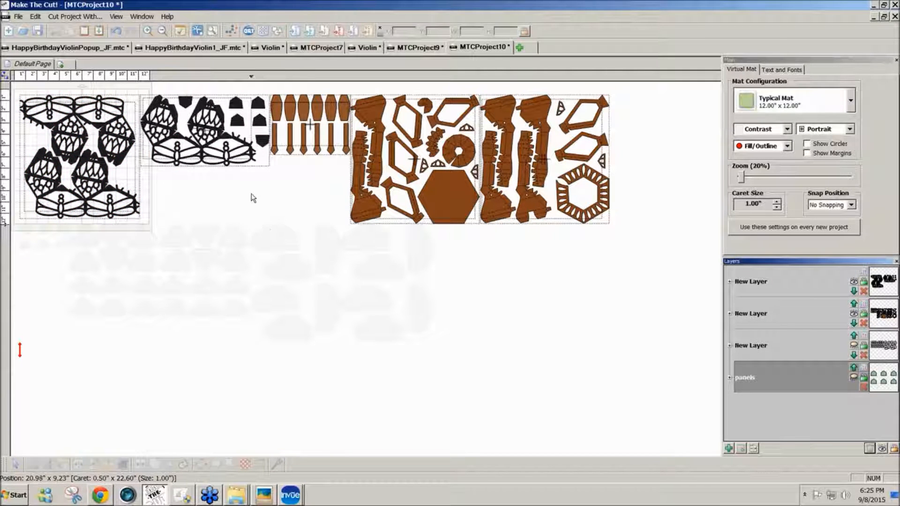
pyautogui.click(854, 314)
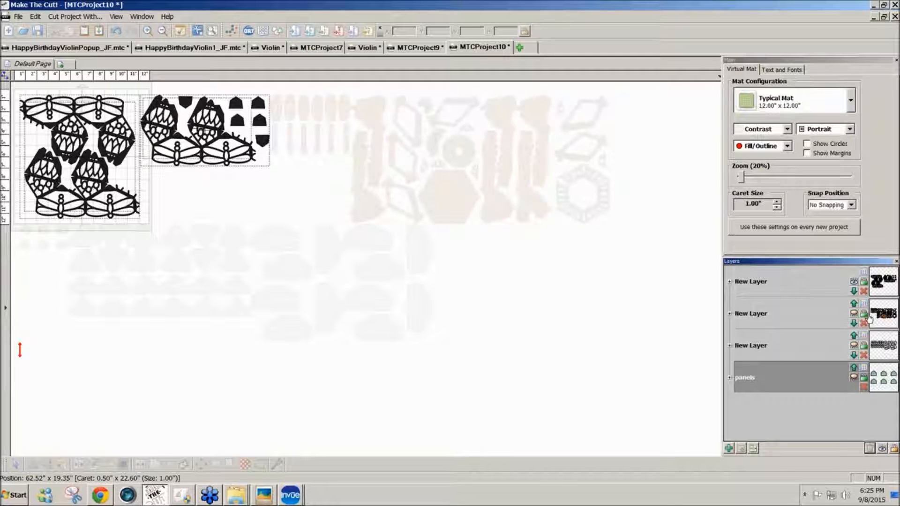
pyautogui.click(853, 283)
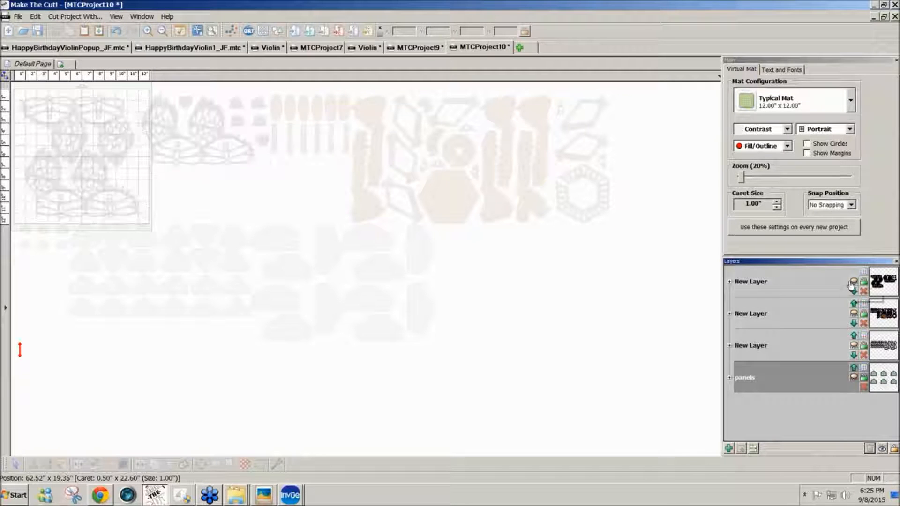
# - Show only the grey vellum layer and move all its shapes to about X 7.63, Y 12.71 inches
pyautogui.click(854, 348)
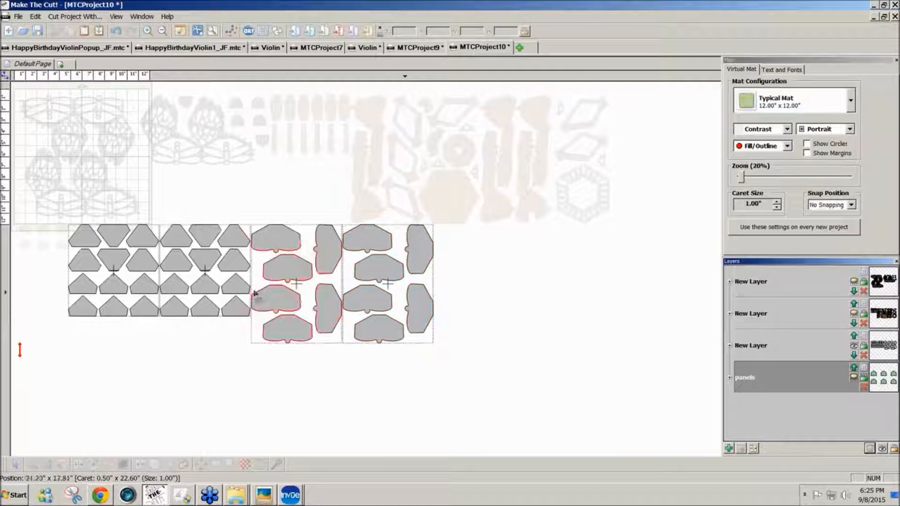
pyautogui.moveTo(460, 363); pyautogui.dragTo(46, 151)
pyautogui.moveTo(225, 253); pyautogui.dragTo(255, 260)
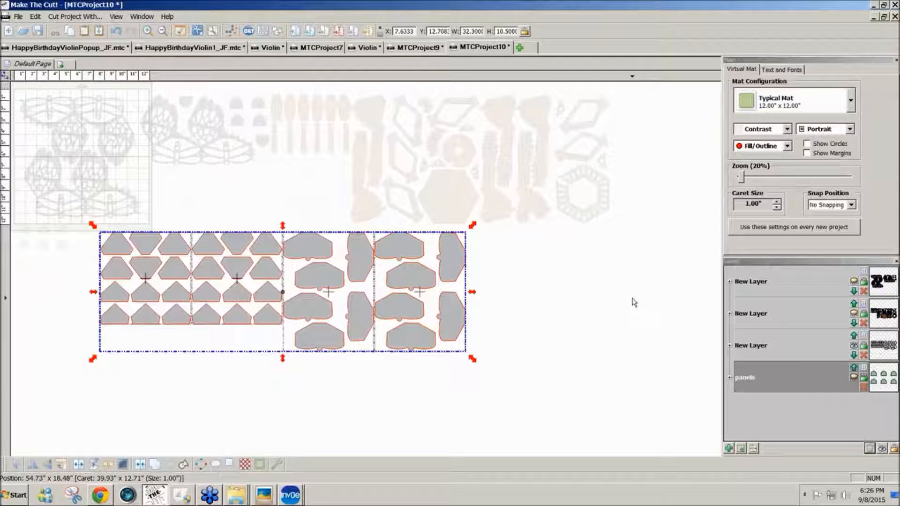
pyautogui.click(580, 302)
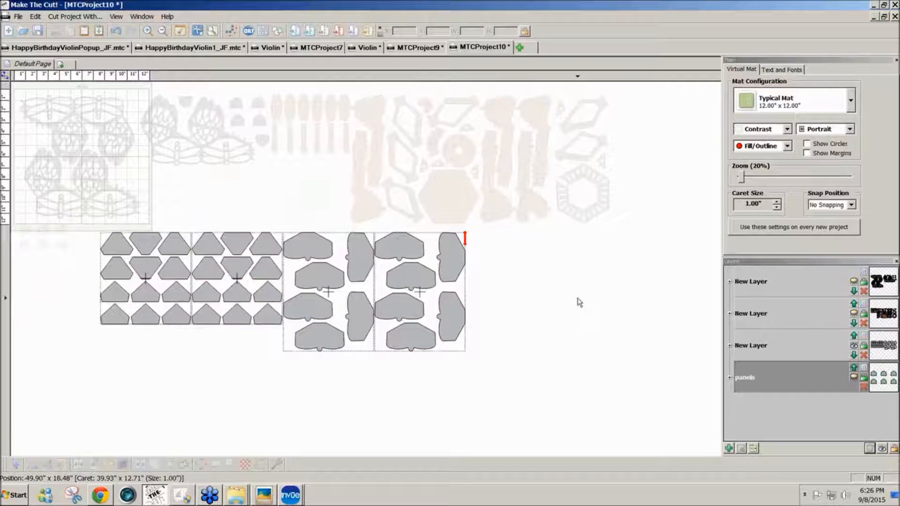
# - Undo the recent edits back to the point where only the vellum shapes were merged into one layer
pyautogui.hotkey('ctrl', 'z')
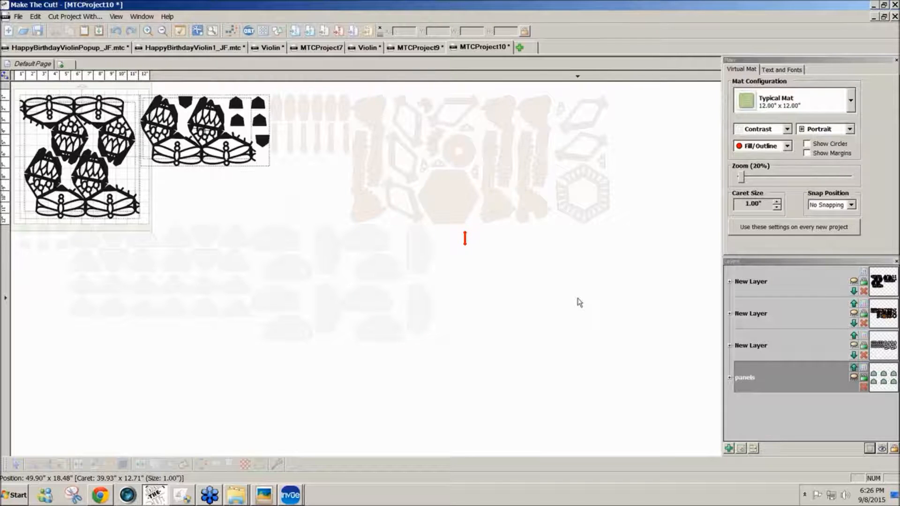
pyautogui.hotkey('ctrl', 'z')
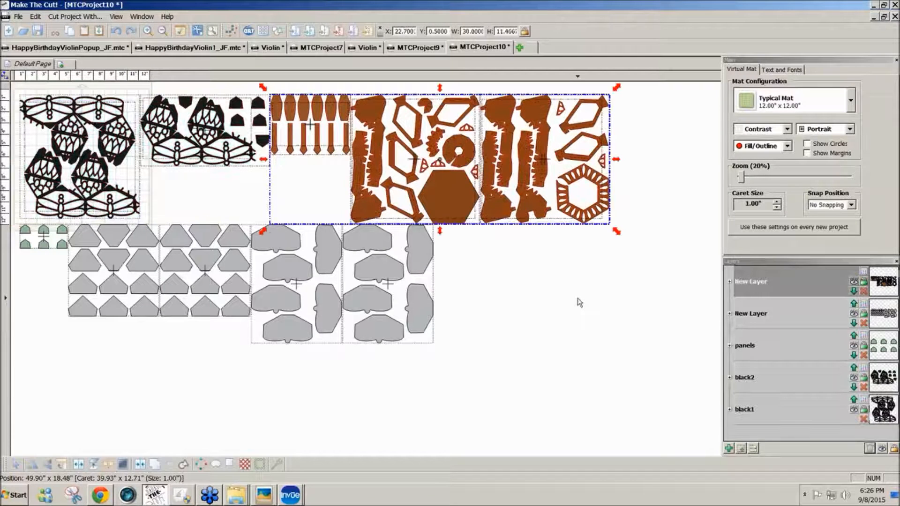
pyautogui.hotkey('ctrl', 'z')
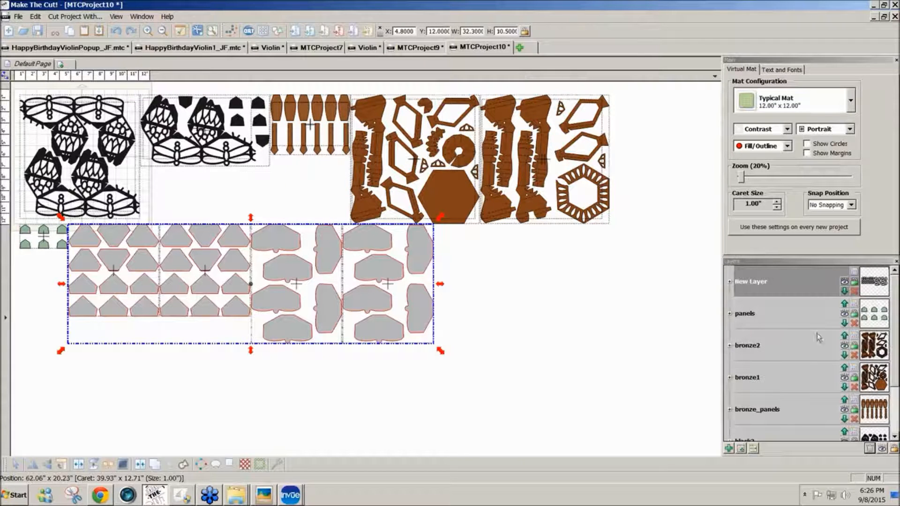
# - Send each layer to its own page and open the black1 page
pyautogui.scroll(-2, 894, 394)
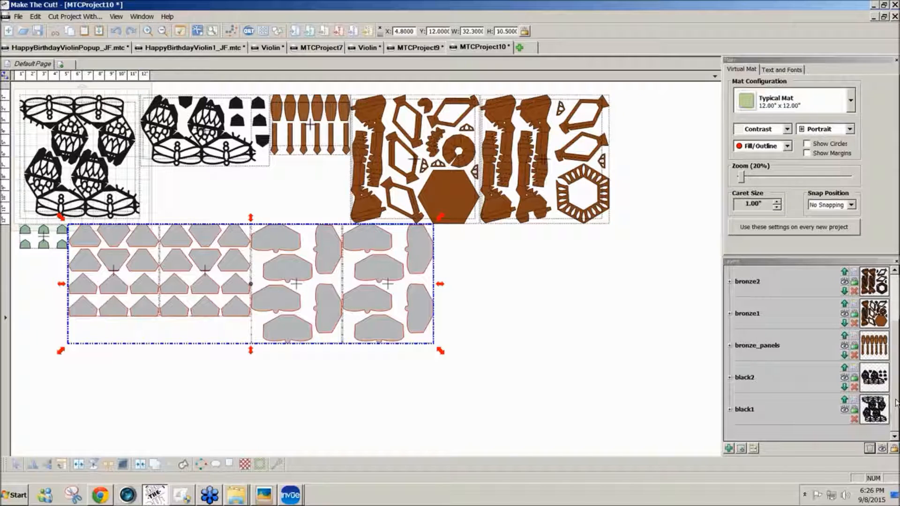
pyautogui.moveTo(896, 403); pyautogui.dragTo(898, 357)
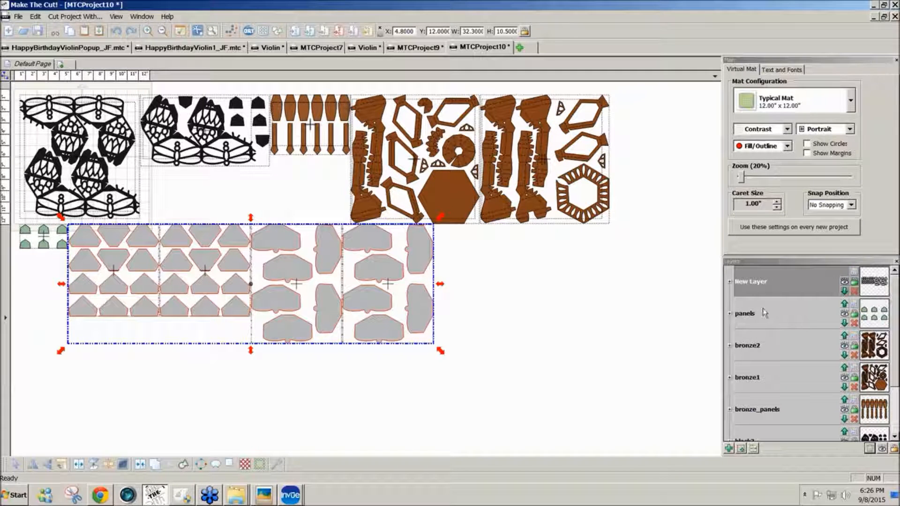
pyautogui.rightClick(753, 284)
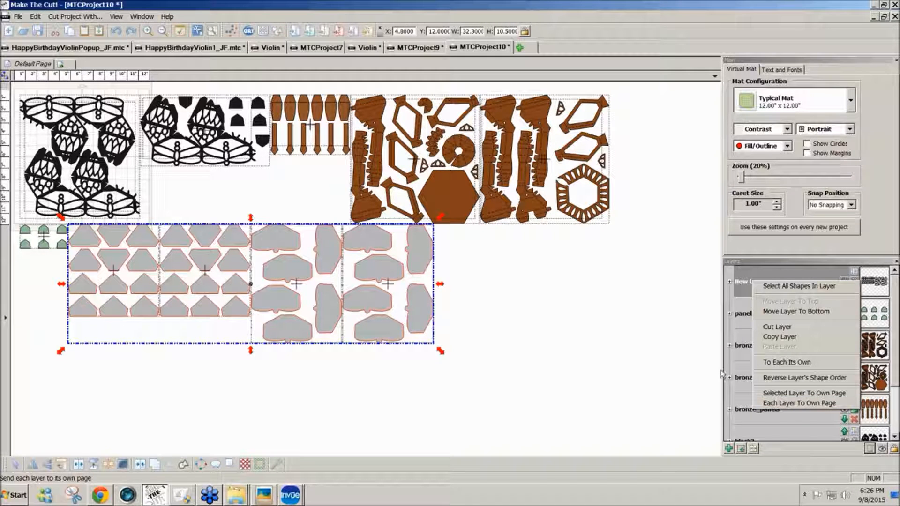
pyautogui.click(794, 405)
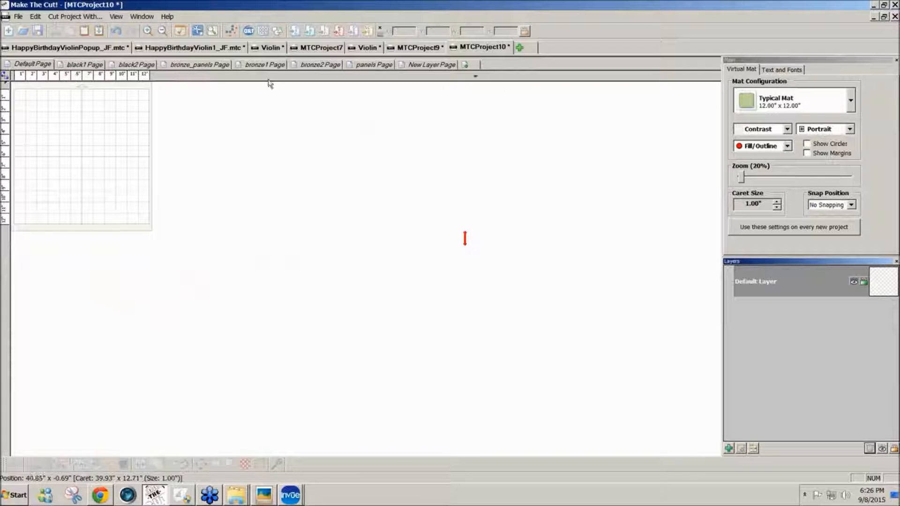
pyautogui.click(85, 65)
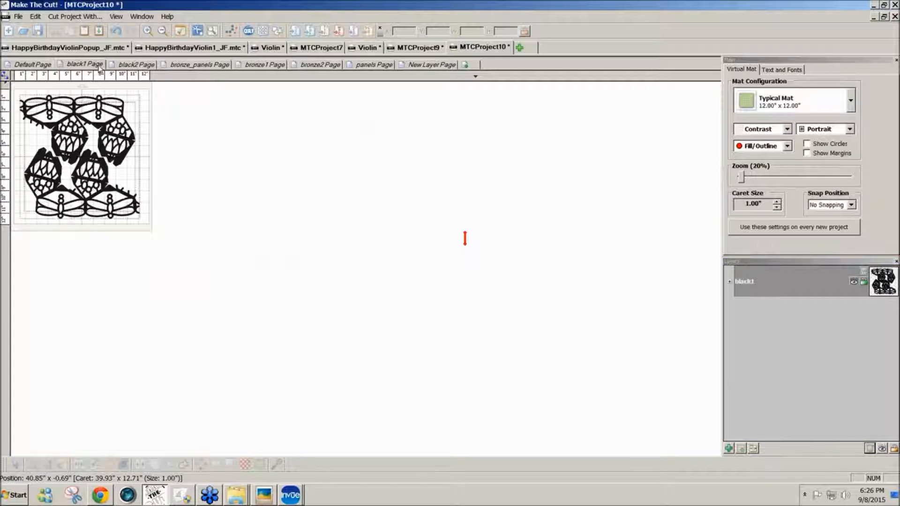
# - Move all the shapes on the black2 page onto the mat
pyautogui.click(136, 65)
pyautogui.moveTo(204, 143); pyautogui.dragTo(80, 139)
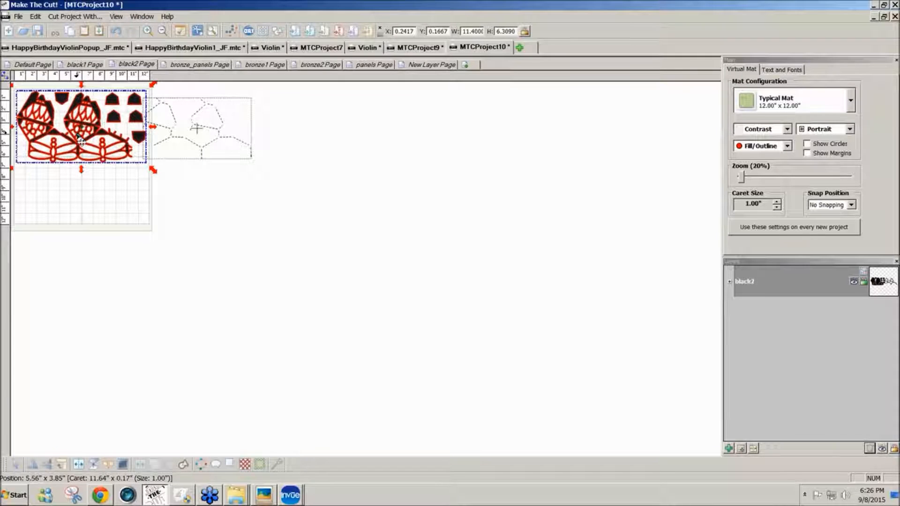
pyautogui.hotkey('ctrl', 'z')
pyautogui.moveTo(383, 221); pyautogui.dragTo(112, 88)
pyautogui.moveTo(213, 141); pyautogui.dragTo(86, 140)
# - Move all the shapes on the bronze_panels, bronze1 and bronze2 pages onto the mat
pyautogui.click(190, 67)
pyautogui.moveTo(412, 200); pyautogui.dragTo(237, 76)
pyautogui.moveTo(309, 125); pyautogui.dragTo(66, 126)
pyautogui.click(265, 65)
pyautogui.moveTo(539, 250); pyautogui.dragTo(308, 86)
pyautogui.moveTo(397, 151); pyautogui.dragTo(66, 149)
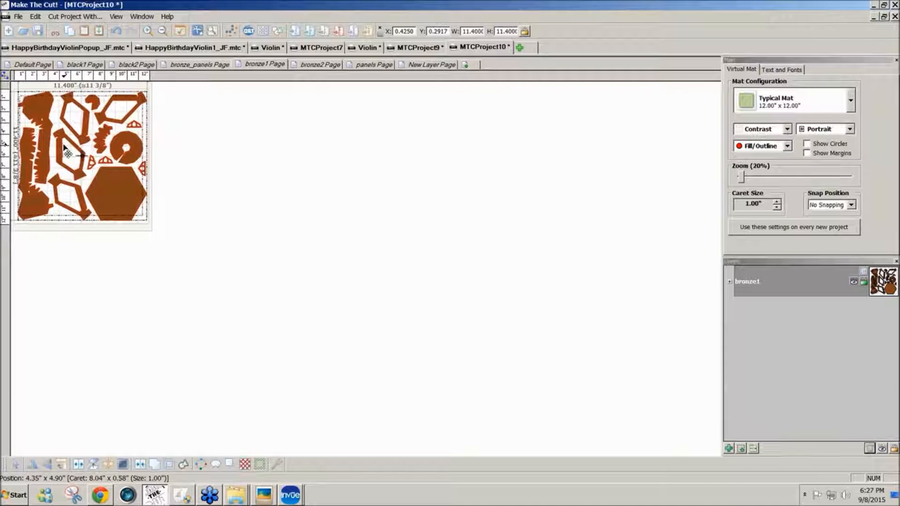
pyautogui.click(249, 144)
pyautogui.click(312, 66)
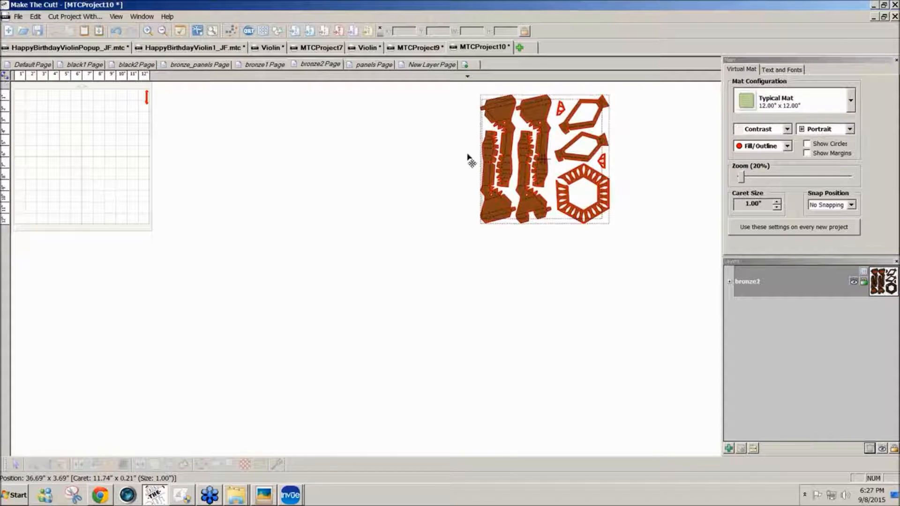
pyautogui.moveTo(681, 250); pyautogui.dragTo(344, 84)
pyautogui.moveTo(495, 151); pyautogui.dragTo(56, 153)
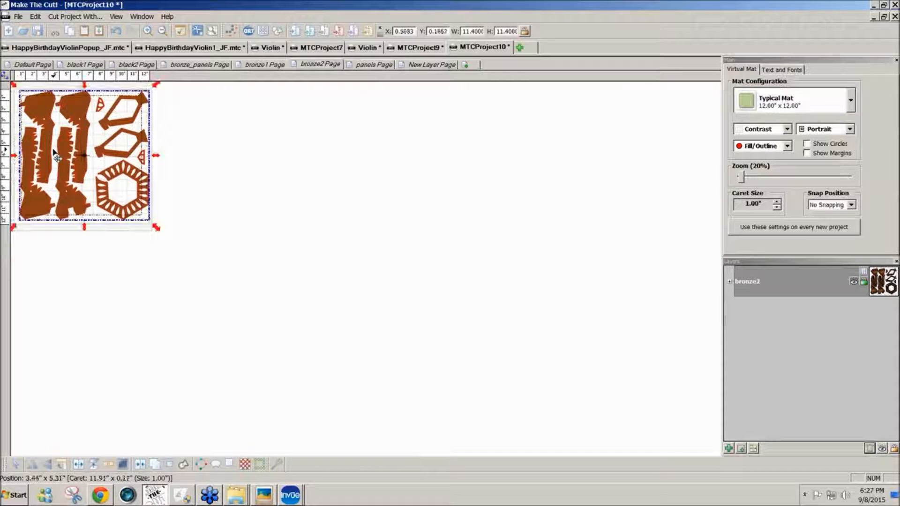
# - Move the shapes on the panels page and on the New Layer page to the mat's upper-left corner
pyautogui.click(374, 64)
pyautogui.moveTo(104, 257); pyautogui.dragTo(12, 202)
pyautogui.moveTo(37, 230); pyautogui.dragTo(37, 106)
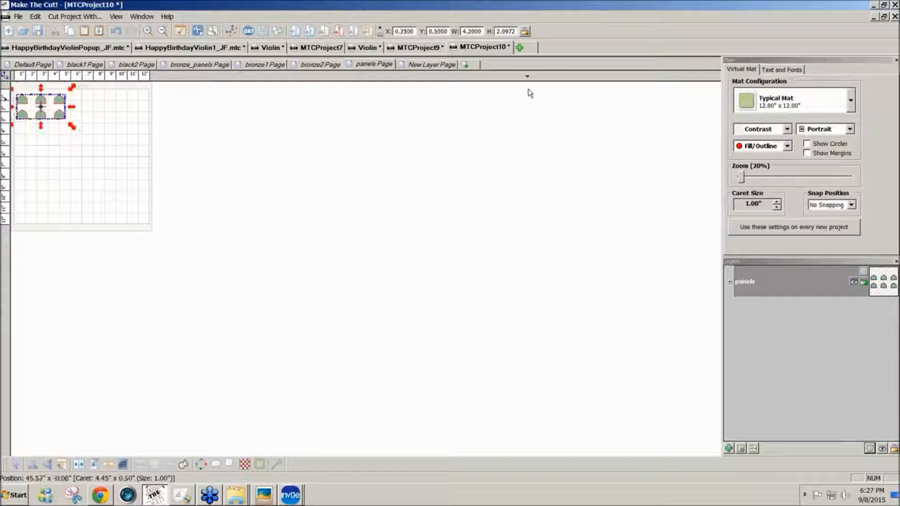
pyautogui.click(443, 66)
pyautogui.moveTo(478, 354); pyautogui.dragTo(139, 219)
pyautogui.moveTo(183, 266); pyautogui.dragTo(132, 137)
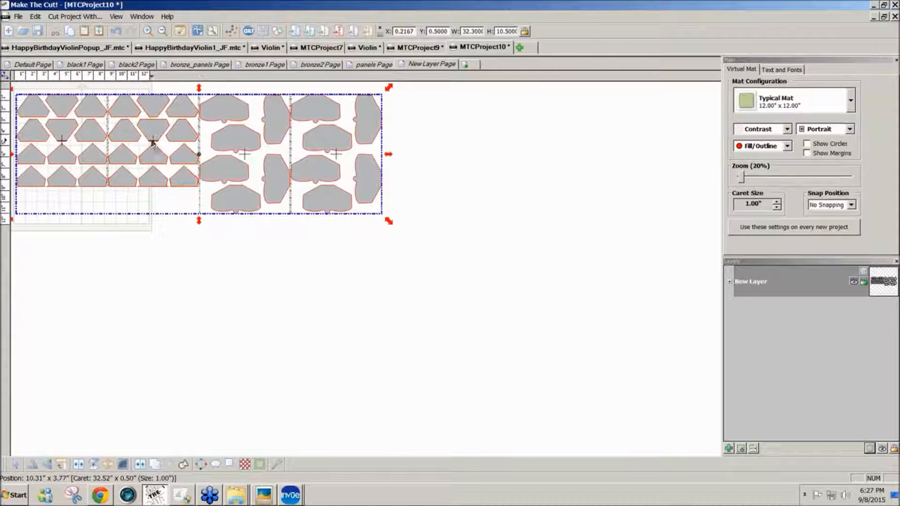
# - Transfer the rounded grey shapes from the New Layer page to a new page named New Page and place them at the mat
pyautogui.moveTo(460, 273); pyautogui.dragTo(189, 83)
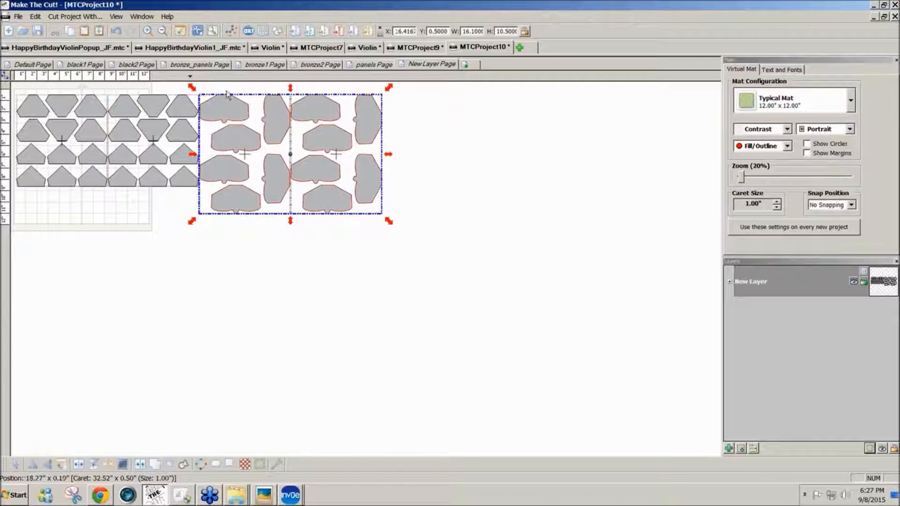
pyautogui.press('Delete')
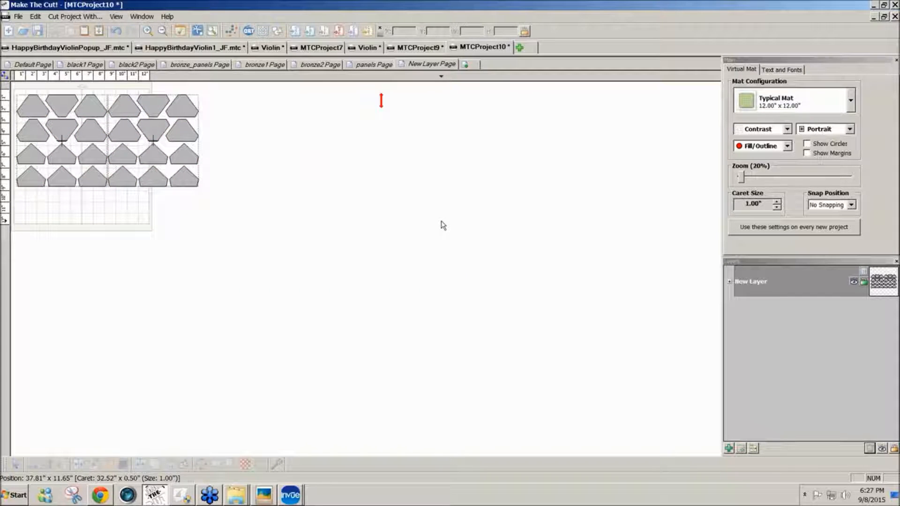
pyautogui.click(466, 65)
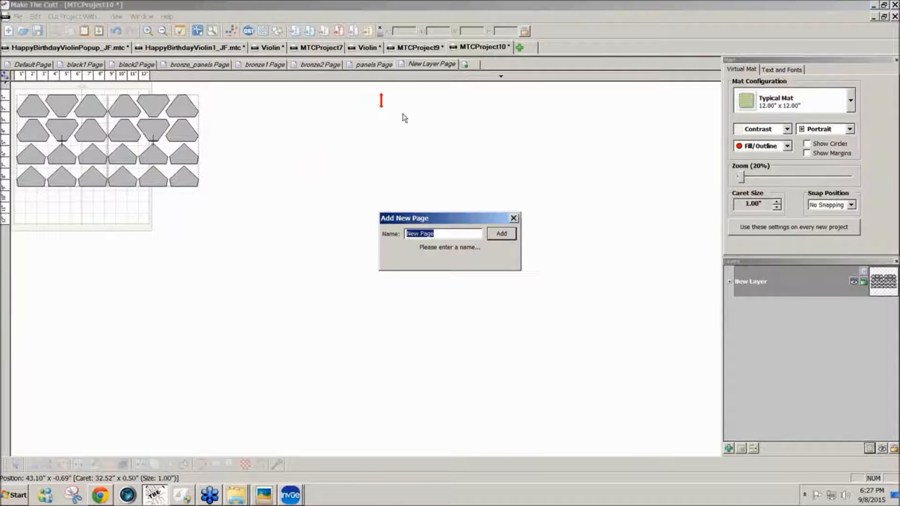
pyautogui.click(498, 233)
pyautogui.hotkey('ctrl', 'v')
pyautogui.moveTo(339, 205); pyautogui.dragTo(164, 197)
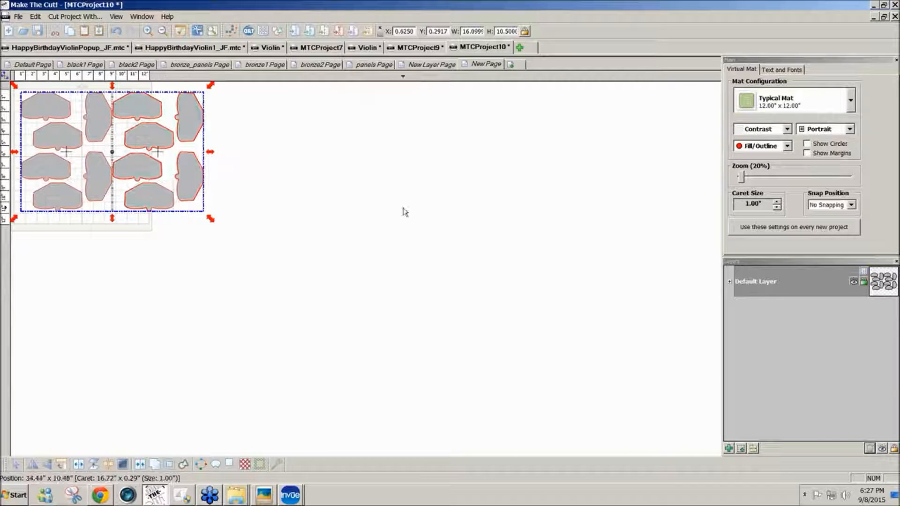
pyautogui.click(368, 207)
# - Look through all the pages from black1 to New Page and the Default Page to check their shapes' placement
pyautogui.click(90, 66)
pyautogui.click(136, 64)
pyautogui.click(195, 64)
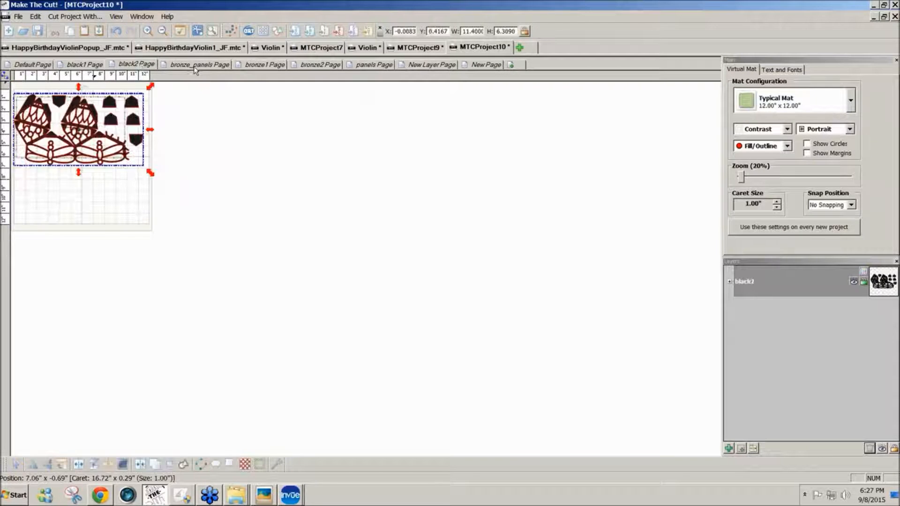
pyautogui.click(246, 66)
pyautogui.click(317, 66)
pyautogui.click(374, 65)
pyautogui.click(431, 64)
pyautogui.click(483, 66)
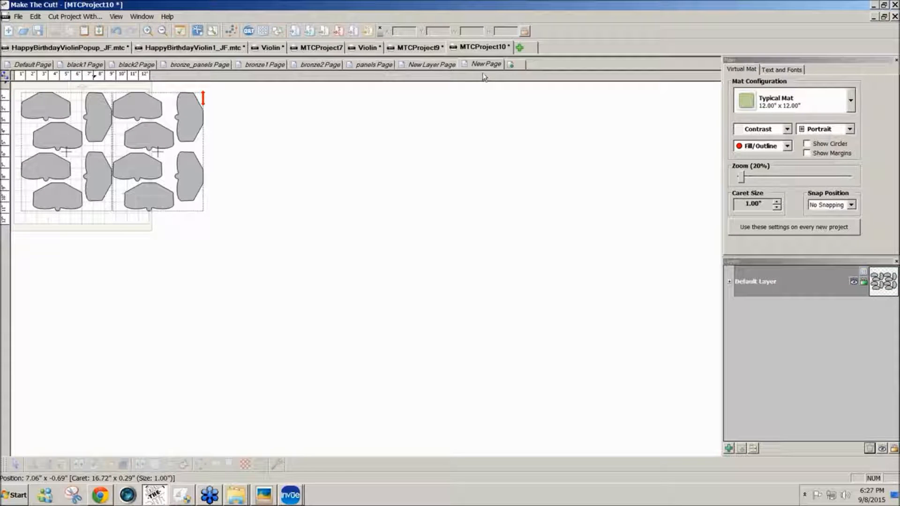
pyautogui.click(38, 65)
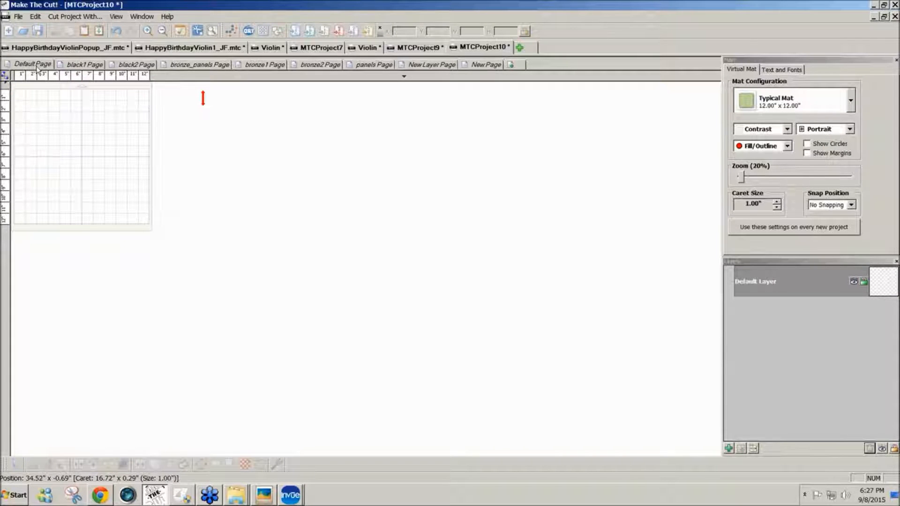
# - Undo the page edits and the page split until all layers are back on the Default Page
pyautogui.press('pageup')
pyautogui.press('pageup')
pyautogui.press('pageup')
pyautogui.press('pageup')
pyautogui.press('pageup')
pyautogui.press('pageup')
pyautogui.press('pageup')
pyautogui.press('pageup')
pyautogui.press('pageup')
pyautogui.press('pageup')
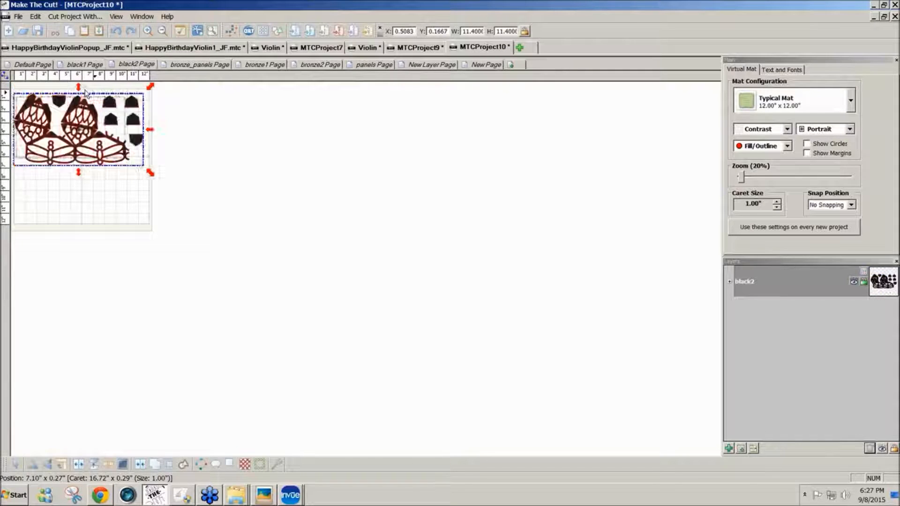
pyautogui.press('pageup')
pyautogui.press('pageup')
pyautogui.press('pageup')
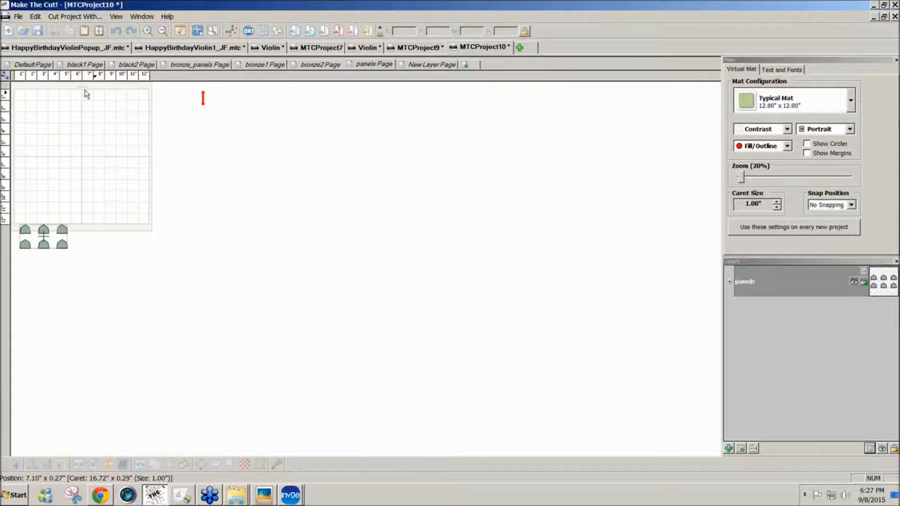
pyautogui.press('pageup')
pyautogui.press('pageup')
pyautogui.press('pageup')
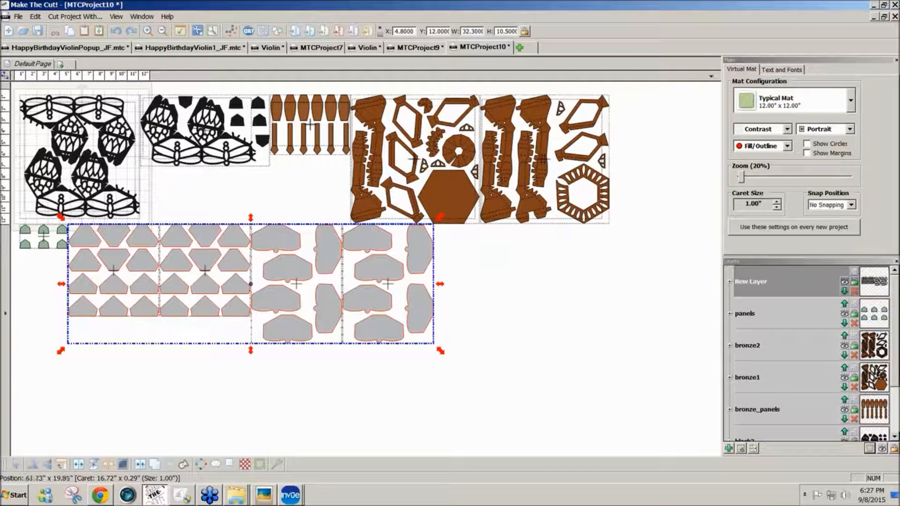
# - Hide all layers and show only the New Layer holding the grey shapes
pyautogui.moveTo(896, 353); pyautogui.dragTo(893, 397)
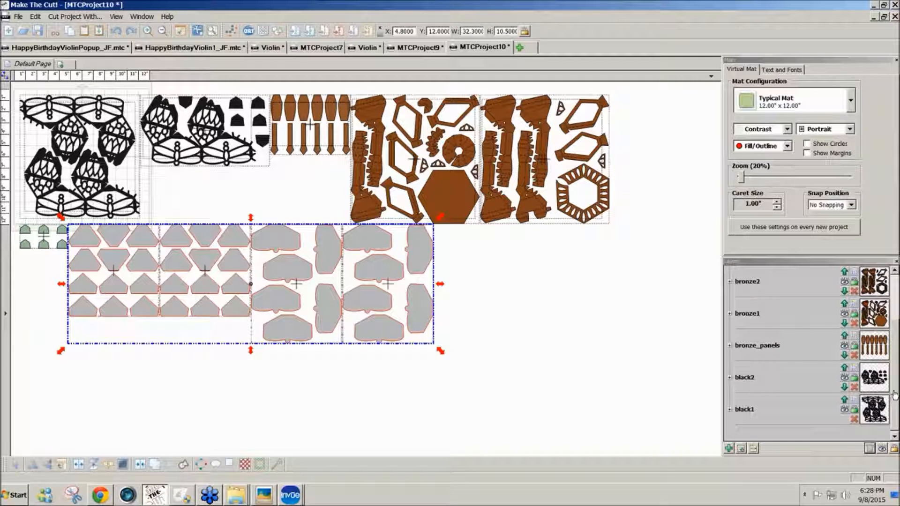
pyautogui.moveTo(895, 395); pyautogui.dragTo(897, 352)
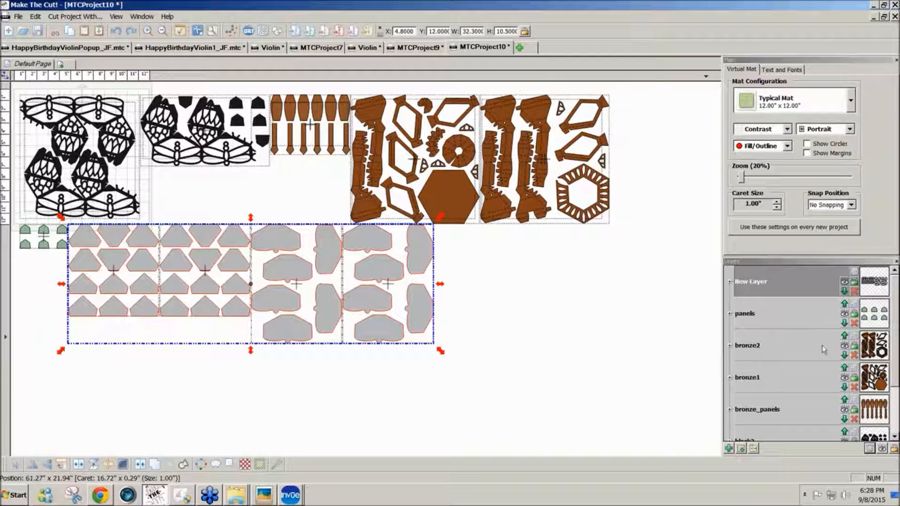
pyautogui.click(845, 347)
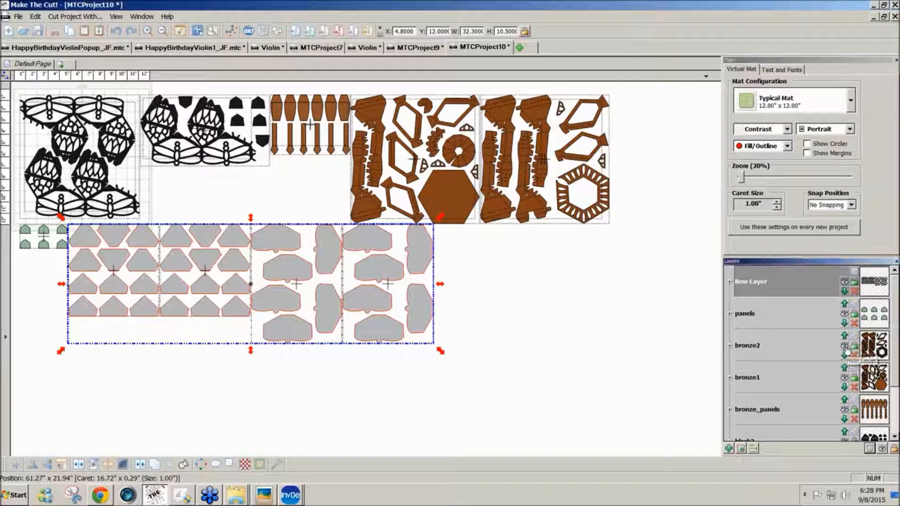
pyautogui.click(845, 377)
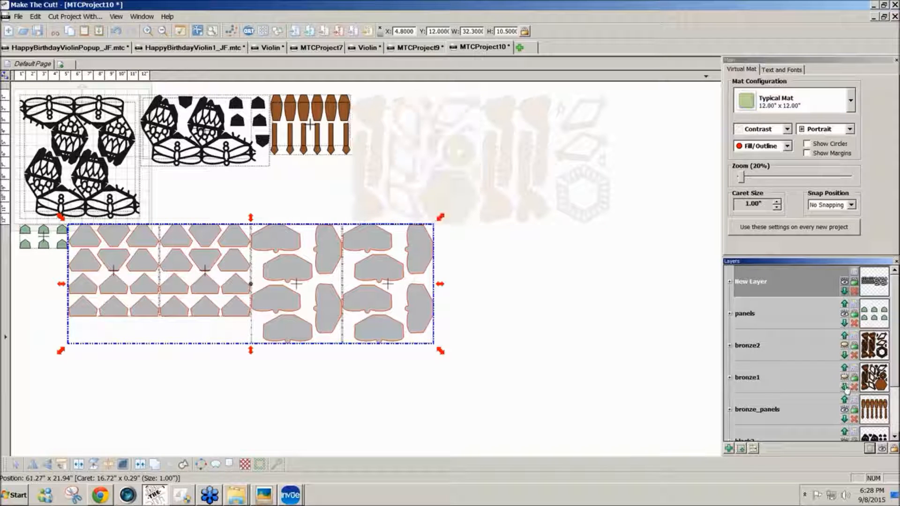
pyautogui.click(882, 449)
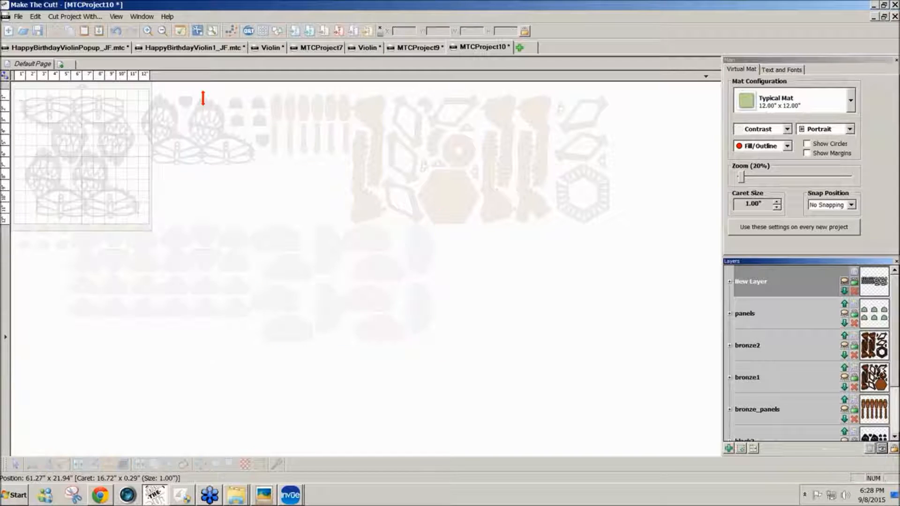
pyautogui.click(844, 281)
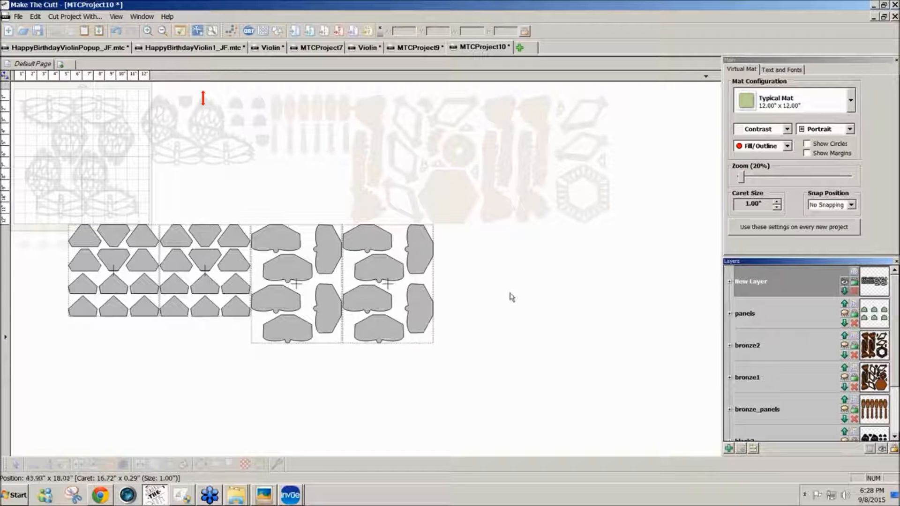
# - Separate the grey shape groups and transfer the second group of angular panels to its own new layer
pyautogui.moveTo(422, 313); pyautogui.dragTo(412, 254)
pyautogui.moveTo(98, 243); pyautogui.dragTo(45, 196)
pyautogui.moveTo(160, 321); pyautogui.dragTo(109, 187)
pyautogui.moveTo(215, 216); pyautogui.dragTo(106, 82)
pyautogui.moveTo(124, 128); pyautogui.dragTo(173, 249)
pyautogui.click(741, 448)
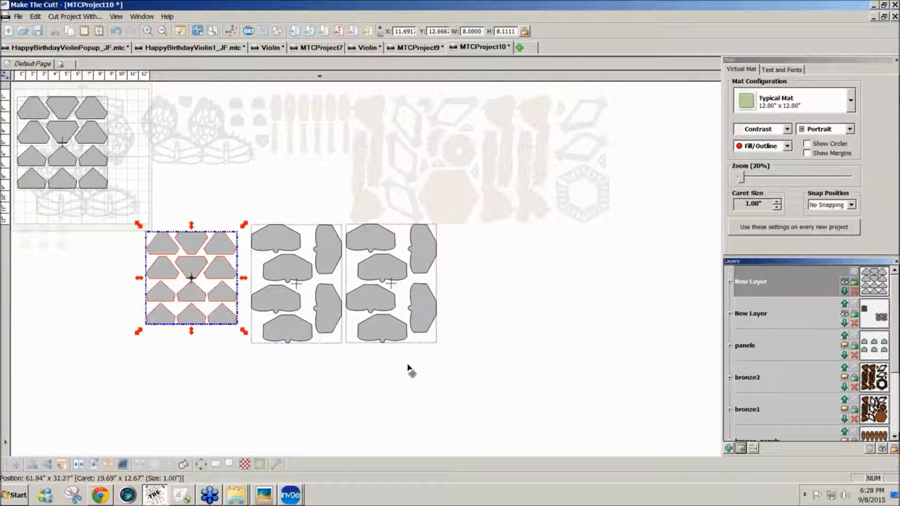
# - Transfer the two groups of rounded grey shapes together to another new layer
pyautogui.moveTo(243, 201); pyautogui.dragTo(354, 374)
pyautogui.click(449, 366)
pyautogui.moveTo(449, 367); pyautogui.dragTo(232, 187)
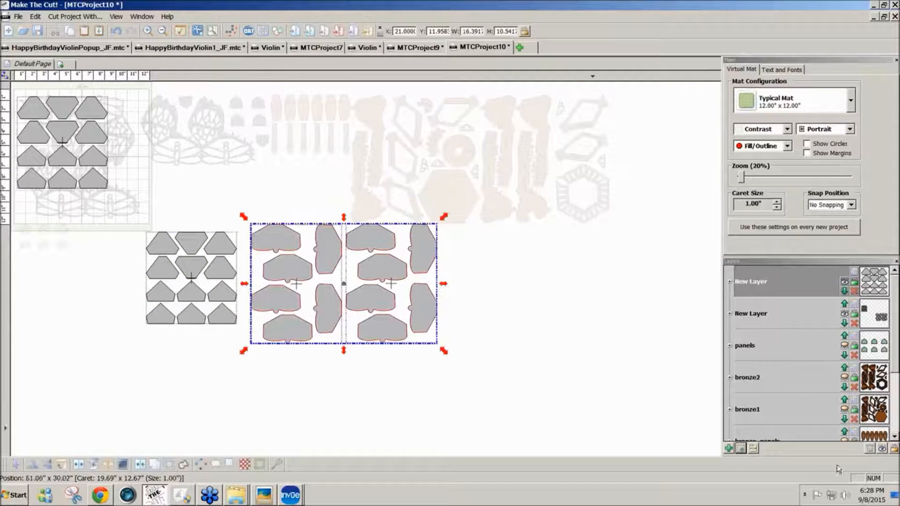
pyautogui.click(741, 449)
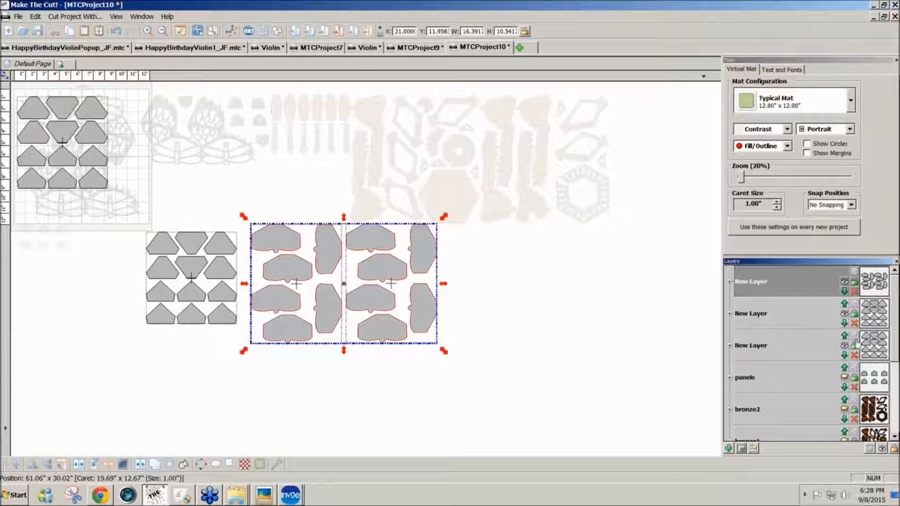
# - Arrange the four grey shape groups in a row below the mat, with the first angular panel group directly beneath it
pyautogui.moveTo(572, 407); pyautogui.dragTo(120, 197)
pyautogui.moveTo(212, 273); pyautogui.dragTo(188, 156)
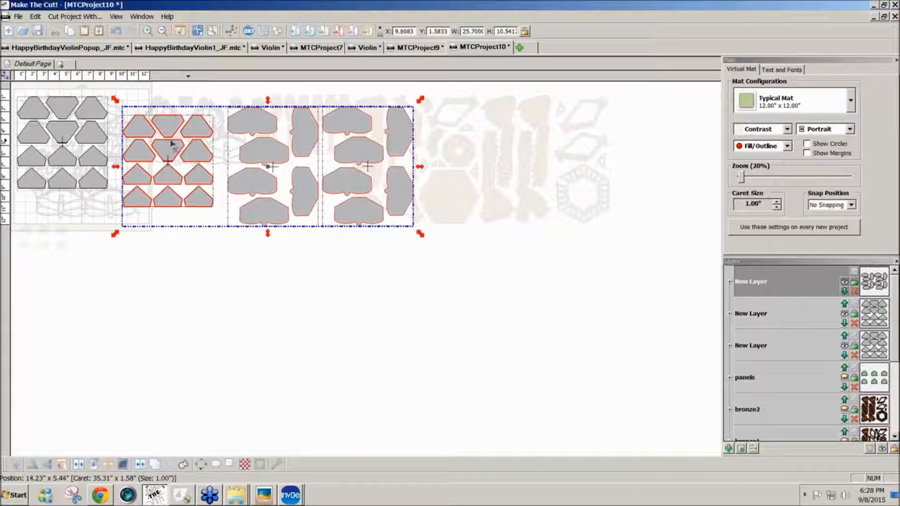
pyautogui.moveTo(201, 175); pyautogui.dragTo(213, 298)
pyautogui.click(94, 193)
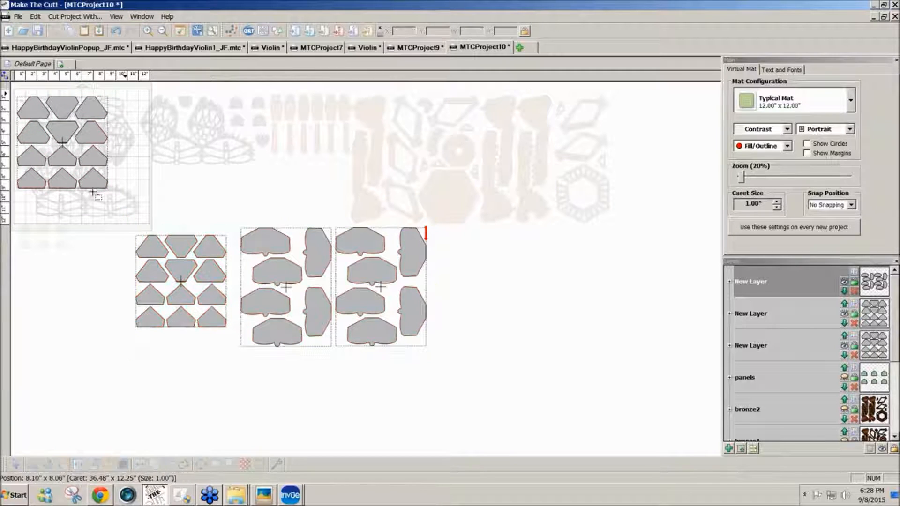
pyautogui.click(63, 157)
pyautogui.moveTo(53, 184); pyautogui.dragTo(50, 325)
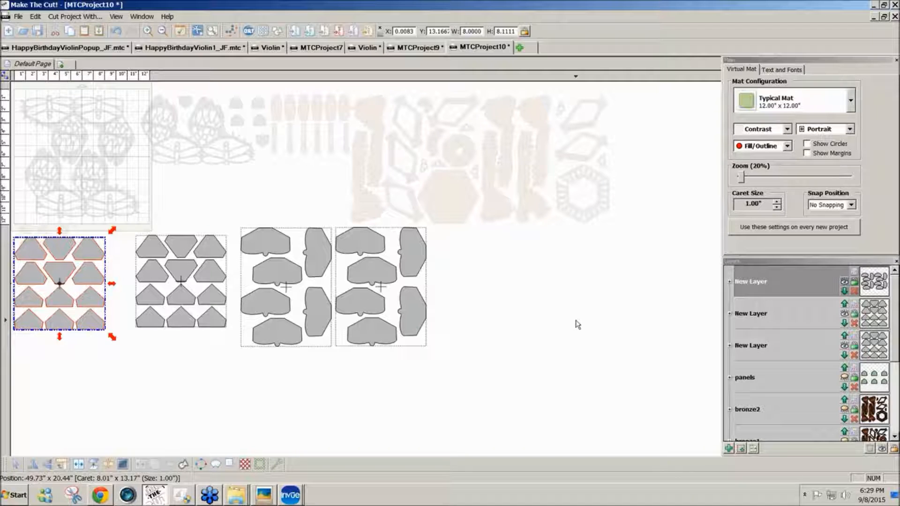
pyautogui.moveTo(86, 302); pyautogui.dragTo(97, 300)
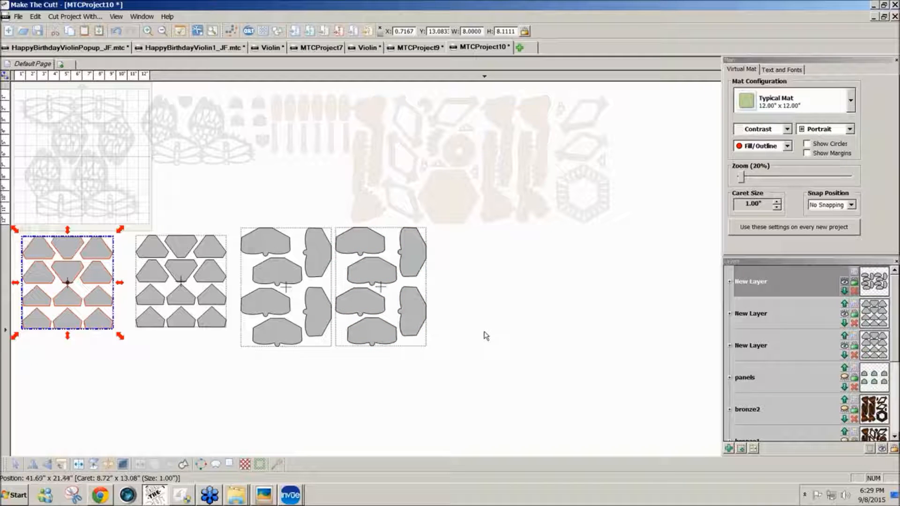
# - Show all layers again and select every shape on the page
pyautogui.click(883, 450)
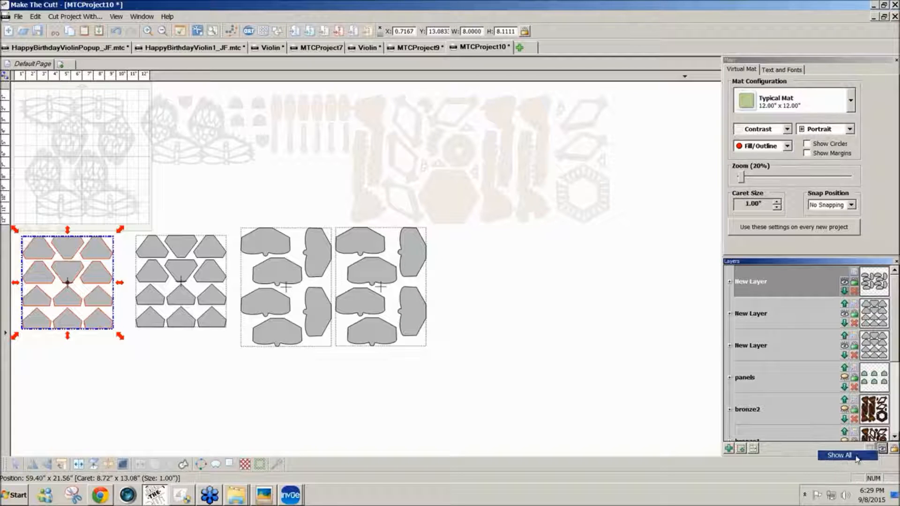
pyautogui.click(857, 457)
pyautogui.click(475, 346)
pyautogui.moveTo(676, 398); pyautogui.dragTo(15, 78)
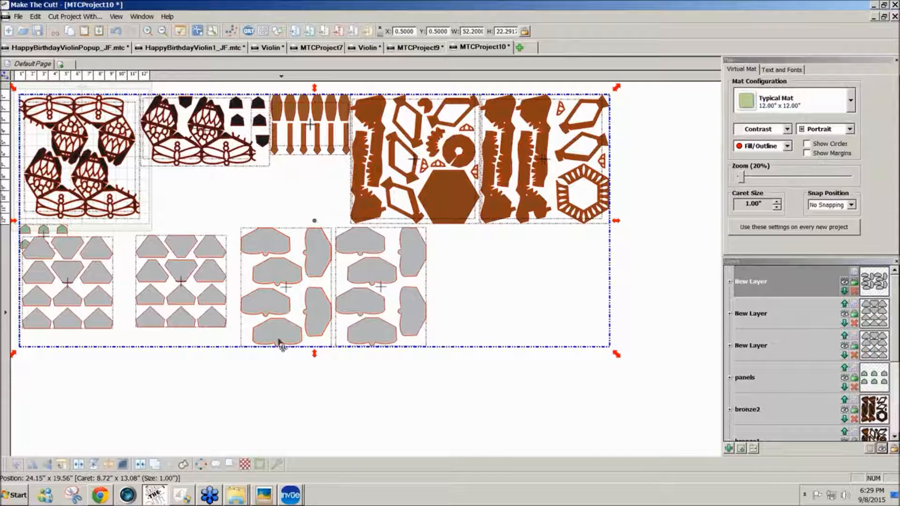
# - Switch to the InVue window with the open Happy Birthday violin file
pyautogui.click(288, 498)
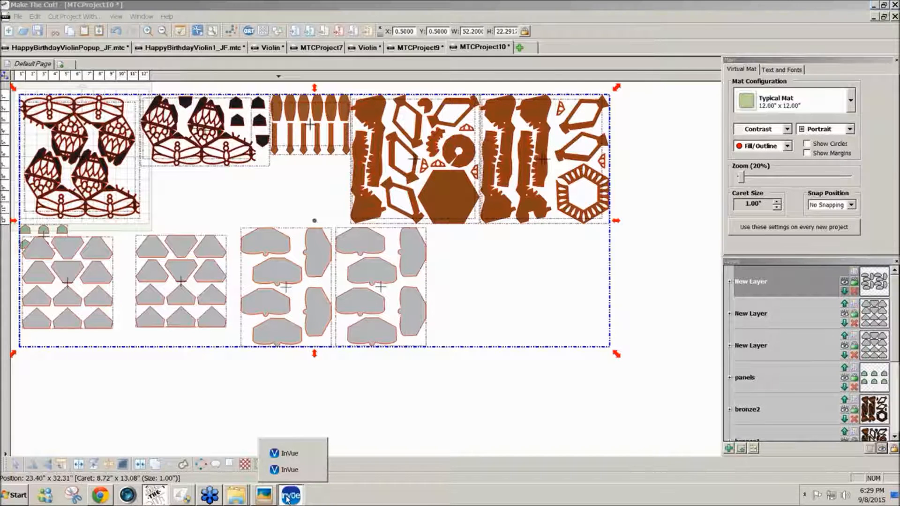
pyautogui.click(289, 453)
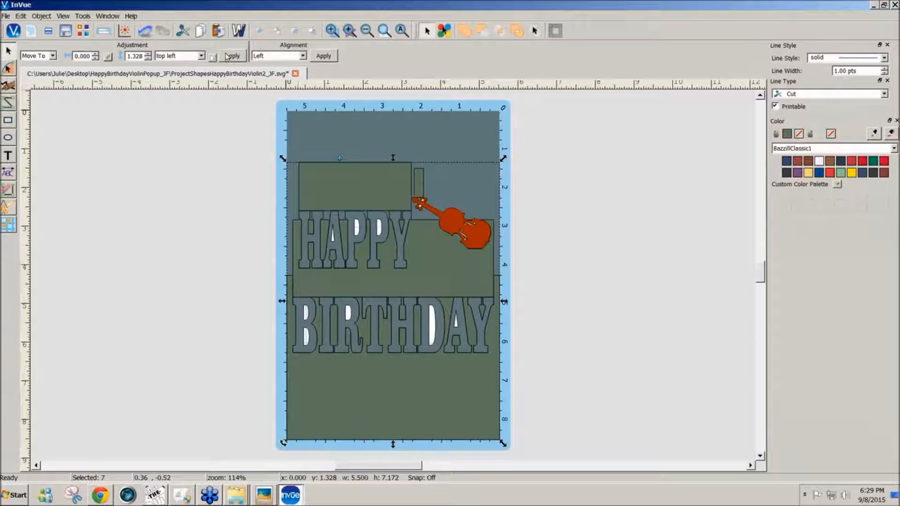
pyautogui.click(31, 31)
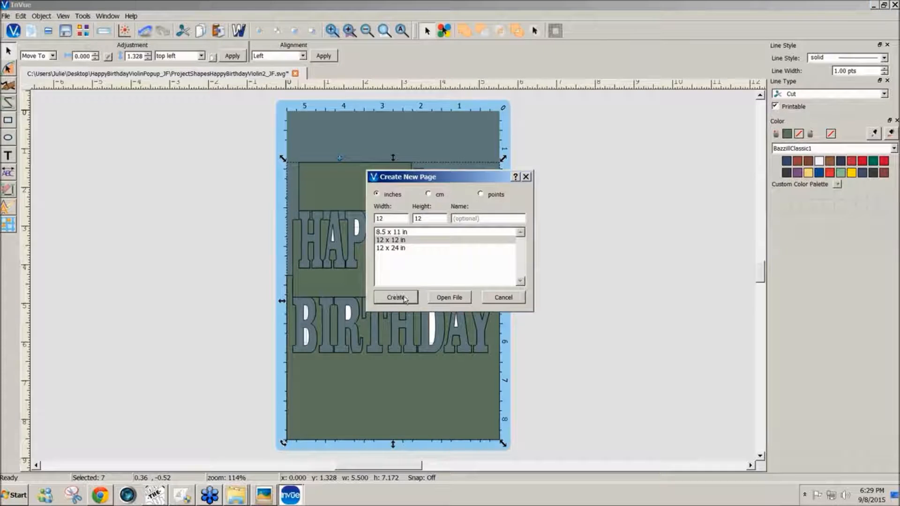
pyautogui.click(449, 298)
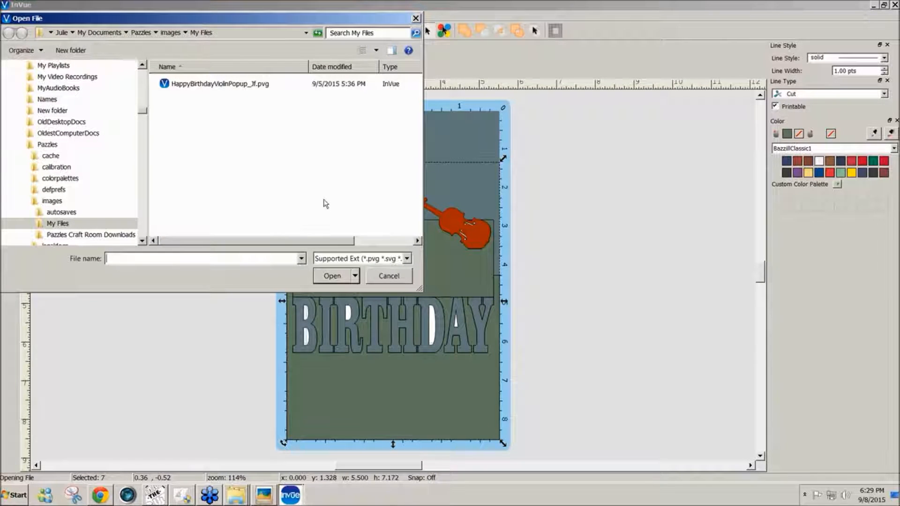
pyautogui.click(379, 280)
# - Create a new blank page of 12 x 12 inches
pyautogui.click(31, 32)
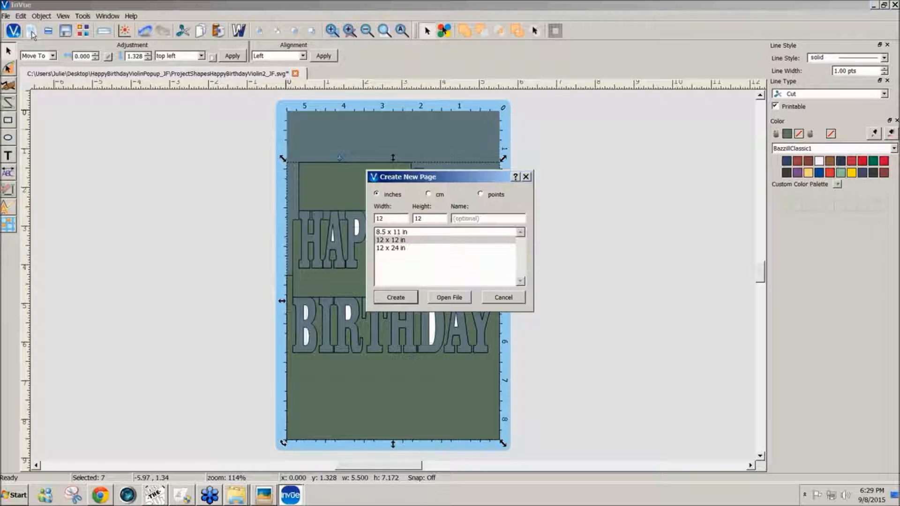
pyautogui.click(407, 296)
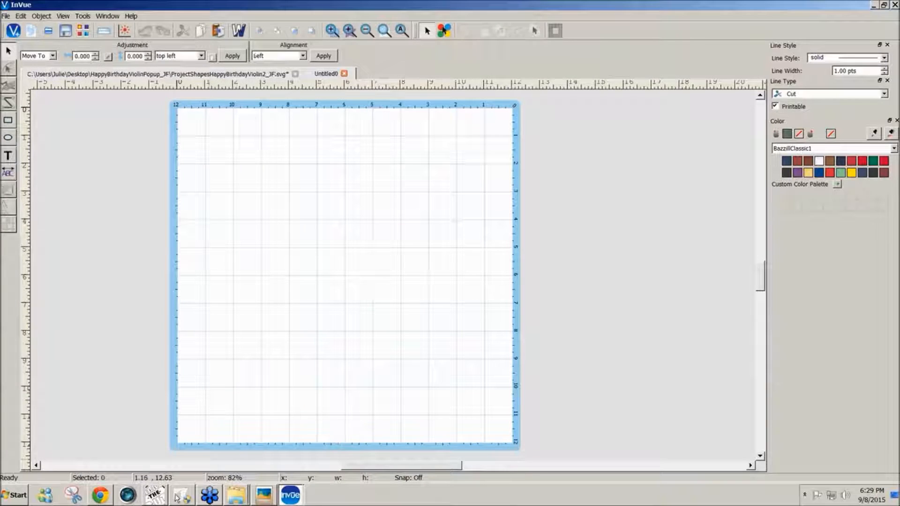
# - Switch to Make The Cut and export the selected shapes as an SVG file named DragonflyLamp in the Dragonfly Lamp folder
pyautogui.click(154, 500)
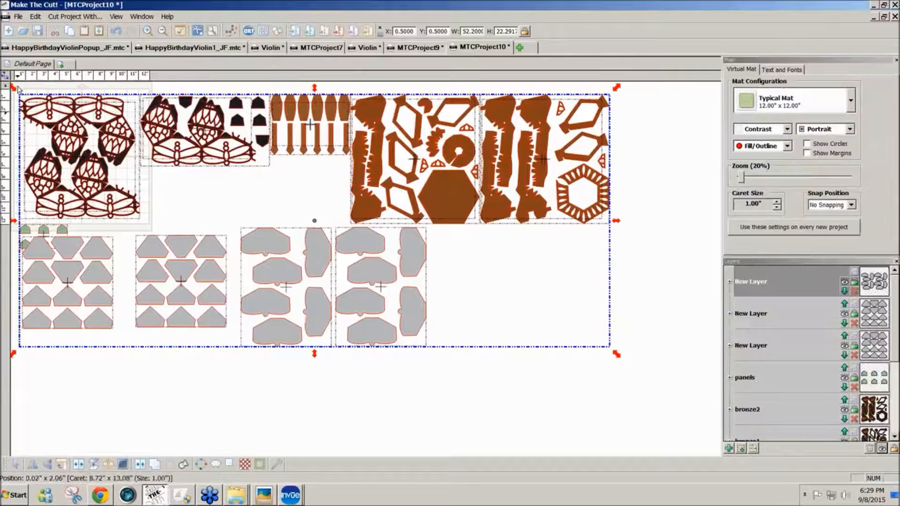
pyautogui.click(19, 16)
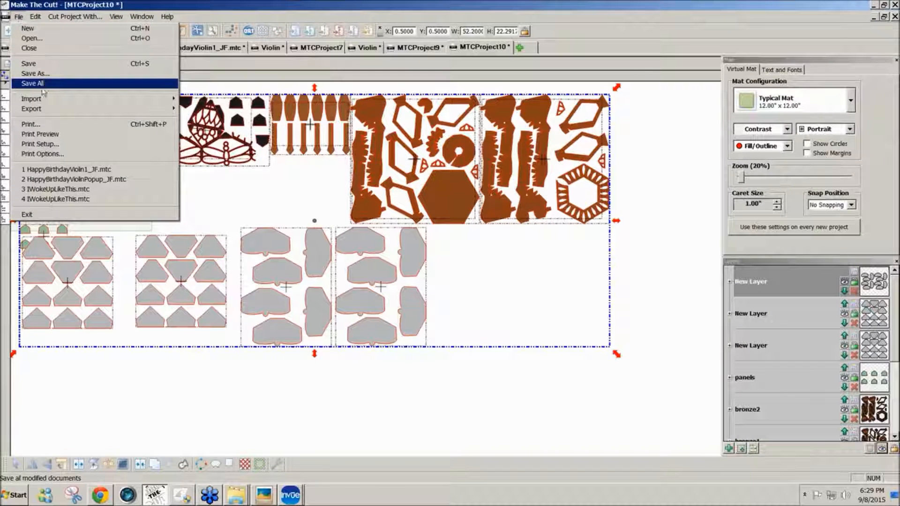
pyautogui.moveTo(40, 109)
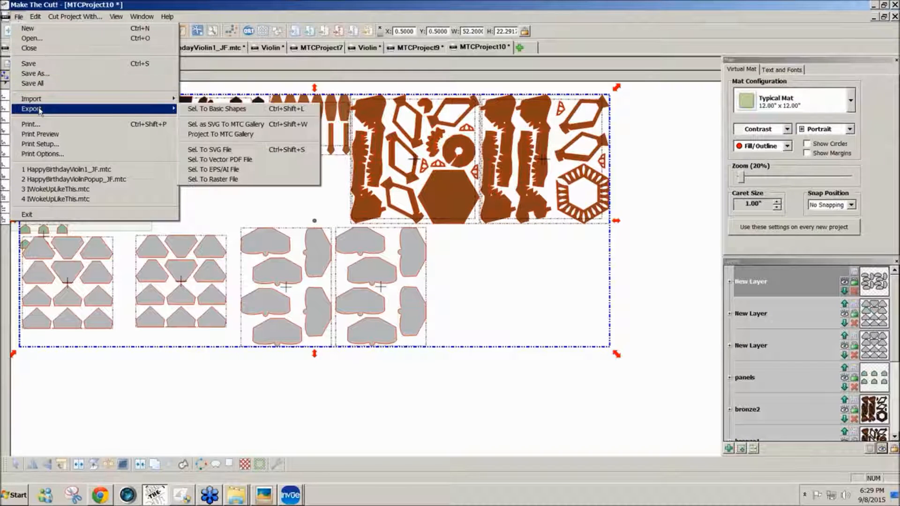
pyautogui.click(237, 150)
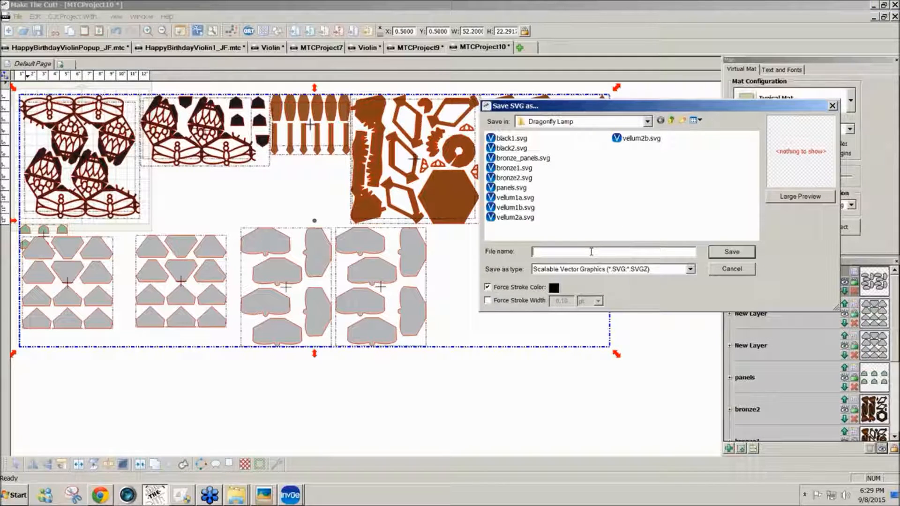
pyautogui.write('D')
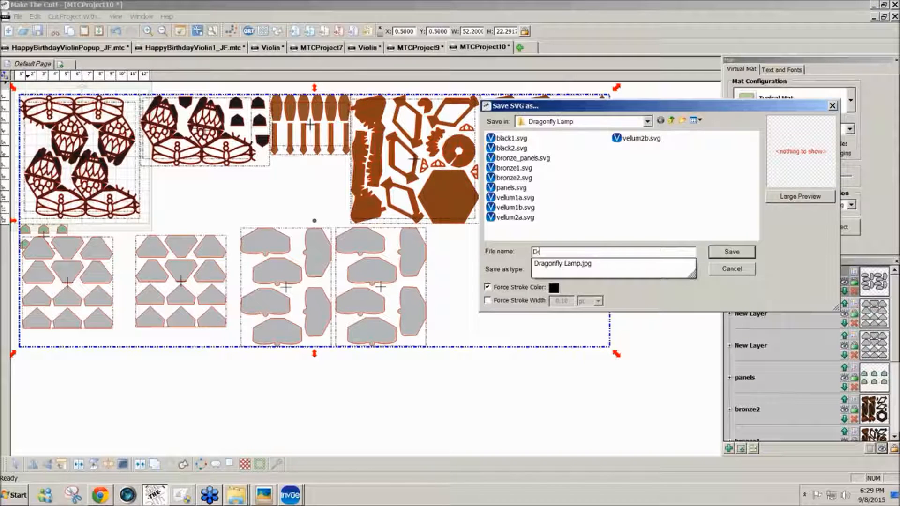
pyautogui.write('ragonflyLamp')
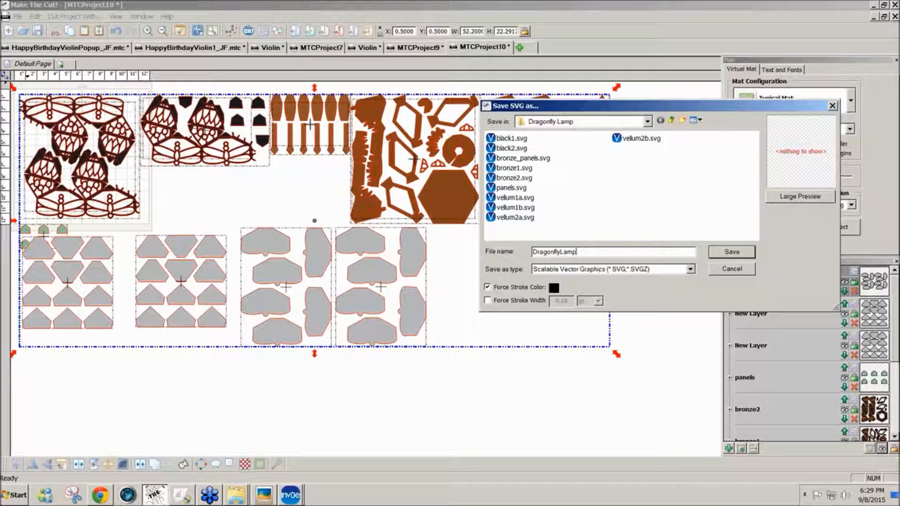
pyautogui.click(727, 254)
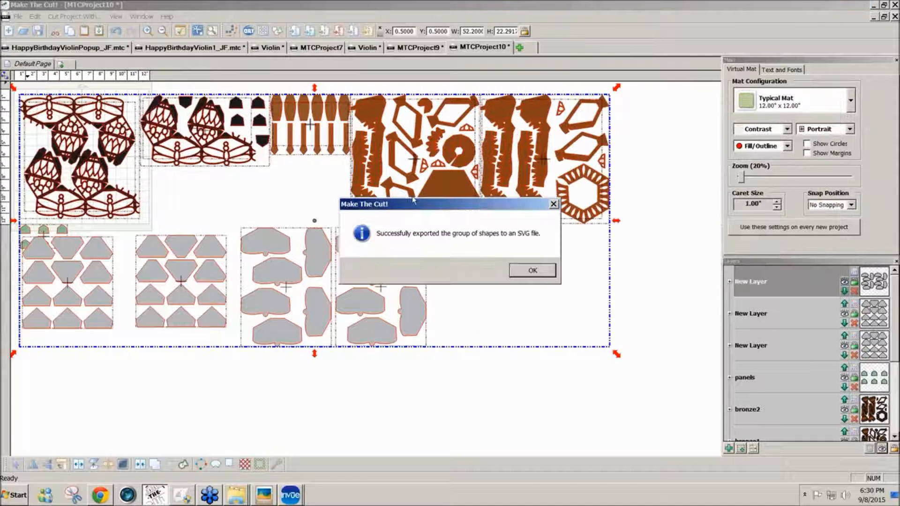
pyautogui.click(533, 270)
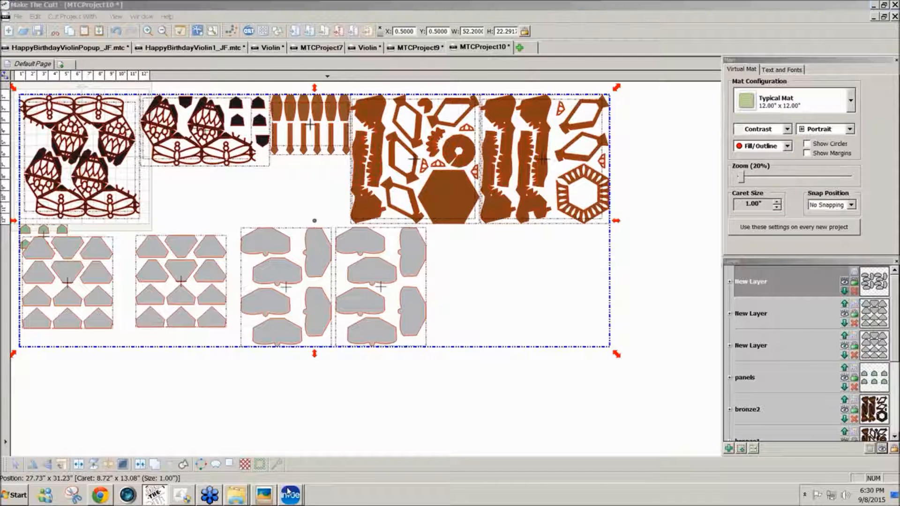
# - Switch to InVue, start opening an existing file and browse to the Designers folder inside the user's home folder
pyautogui.moveTo(287, 491)
pyautogui.click(286, 453)
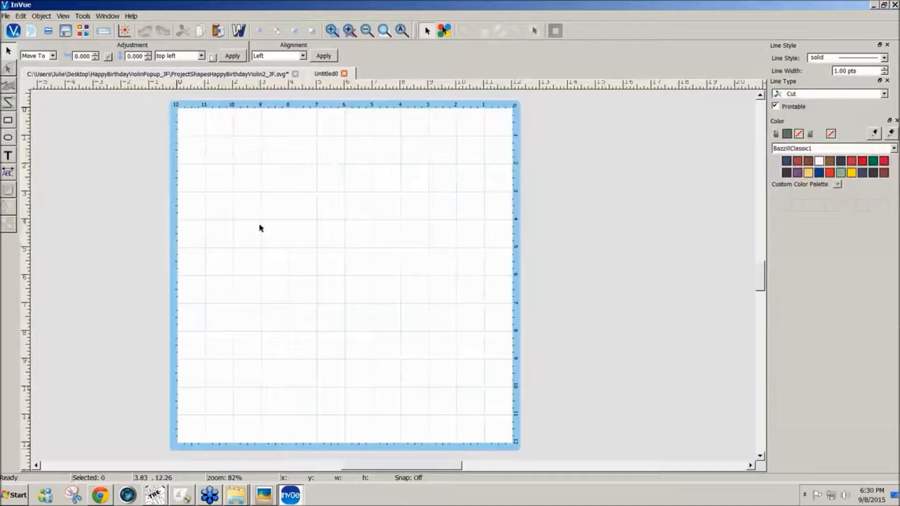
pyautogui.click(6, 16)
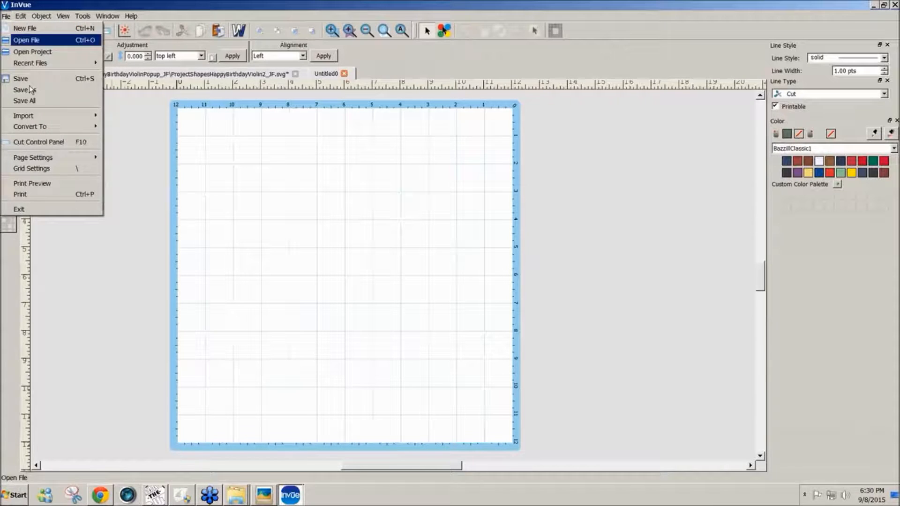
pyautogui.click(34, 43)
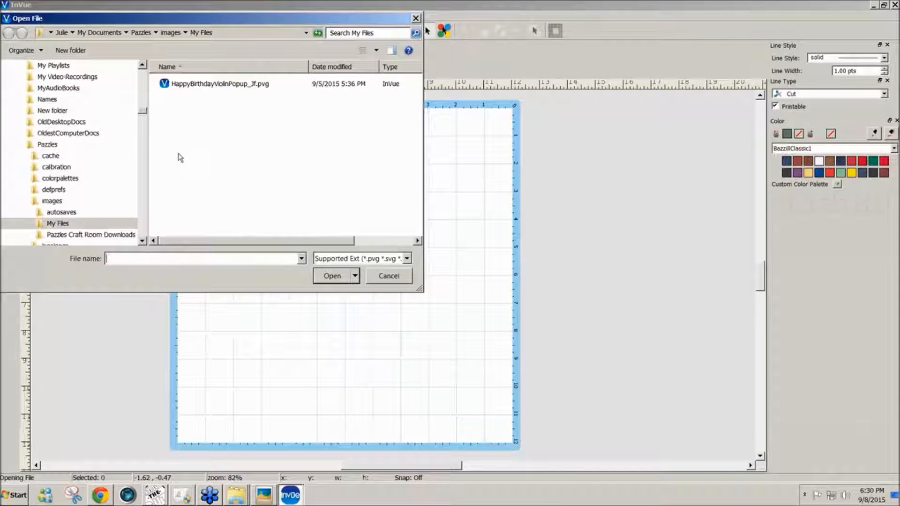
pyautogui.moveTo(144, 114); pyautogui.dragTo(127, 75)
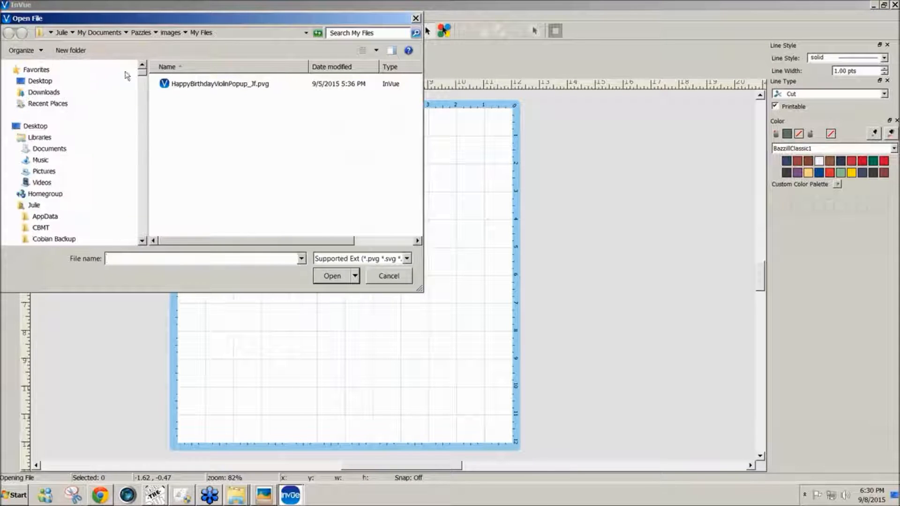
pyautogui.click(35, 206)
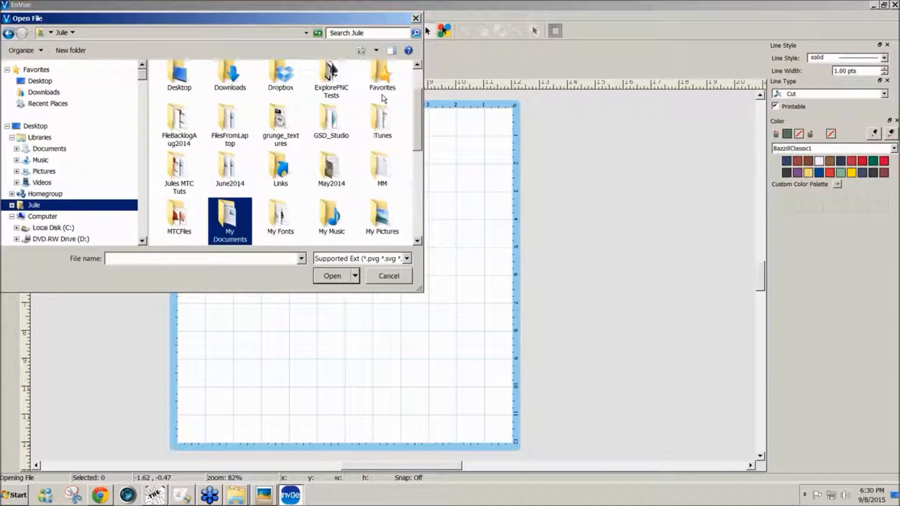
pyautogui.scroll(1, 418, 123)
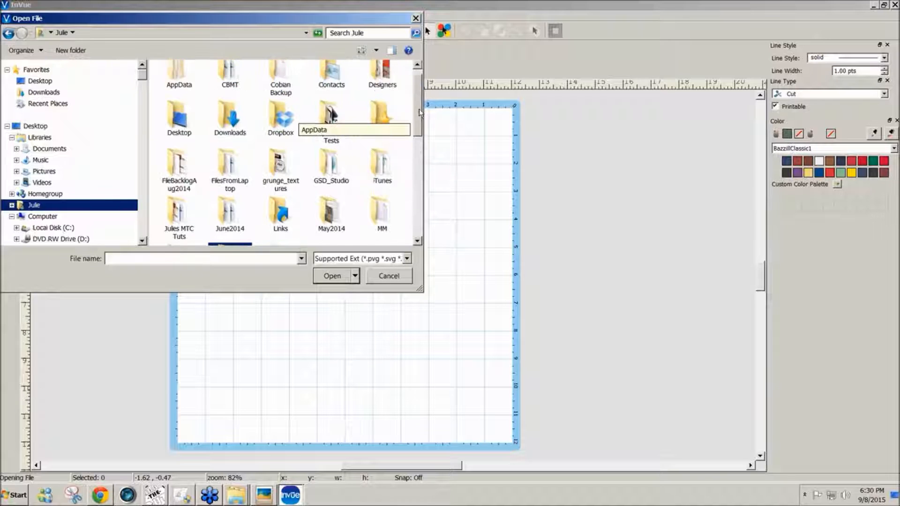
pyautogui.click(389, 86)
pyautogui.doubleClick(389, 86)
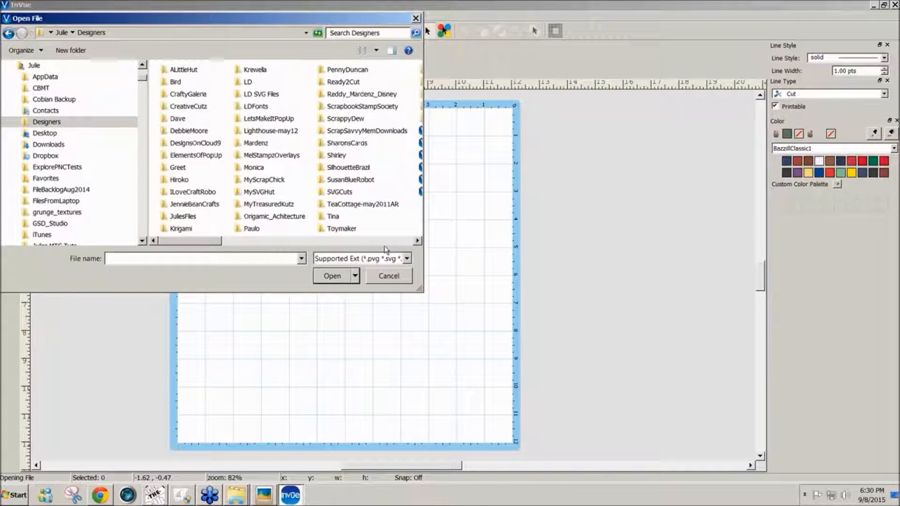
# - Browse through SVGCuts, 00_Kits, BohoButterflies, Boho Butterflies SVGCuts.com and SVG Files to the Dragonfly Lamp folder
pyautogui.click(382, 240)
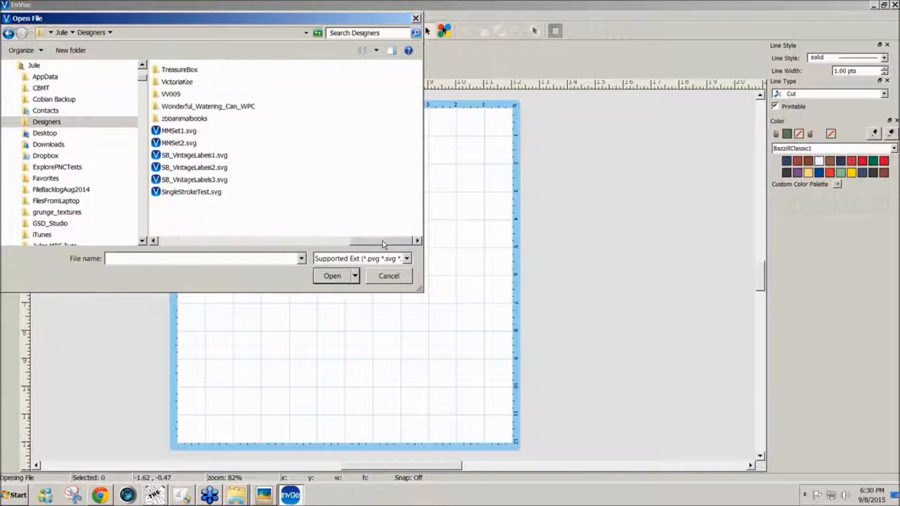
pyautogui.click(242, 241)
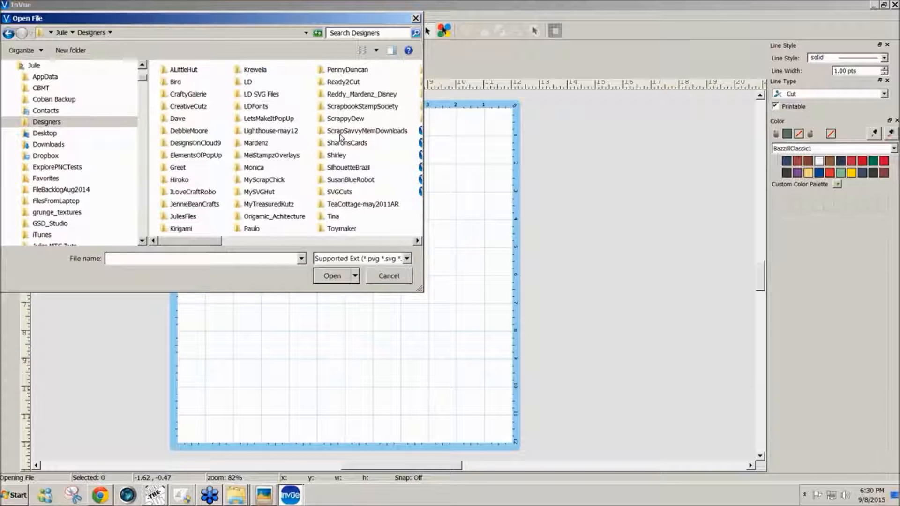
pyautogui.doubleClick(341, 194)
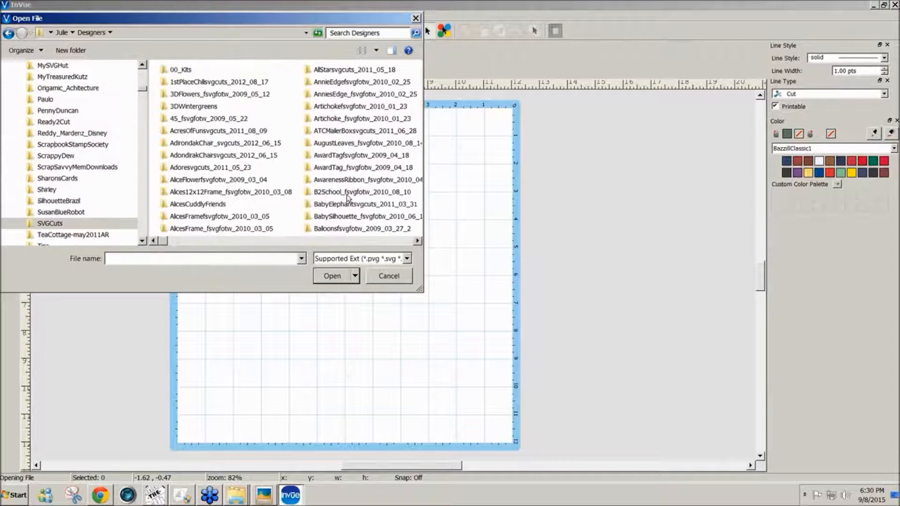
pyautogui.doubleClick(187, 69)
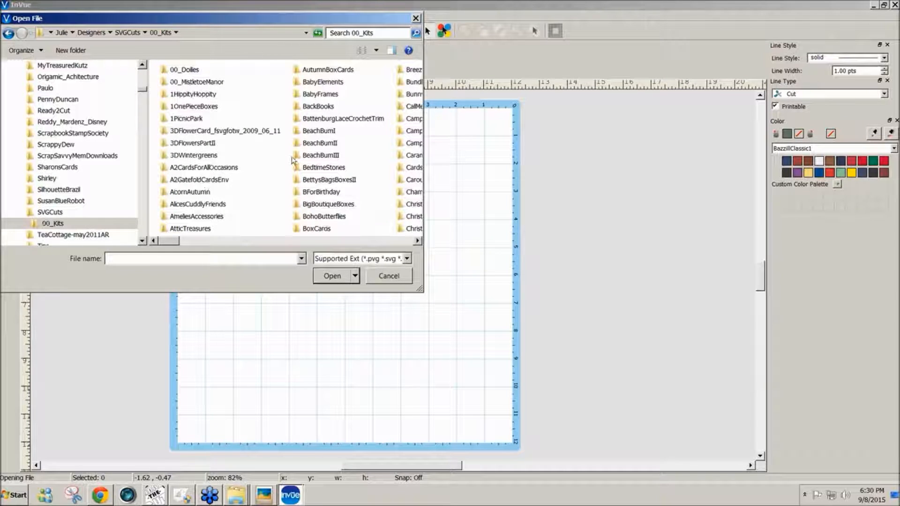
pyautogui.doubleClick(329, 216)
pyautogui.doubleClick(235, 74)
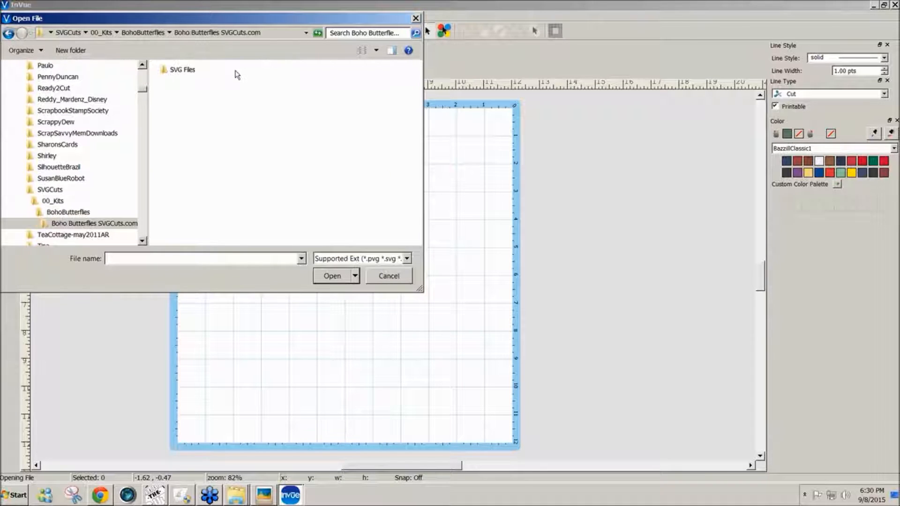
pyautogui.doubleClick(192, 74)
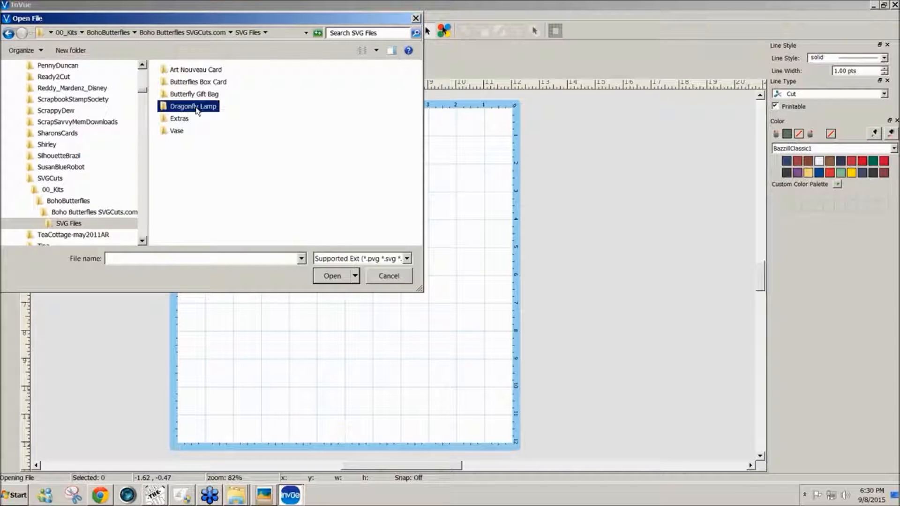
pyautogui.doubleClick(203, 106)
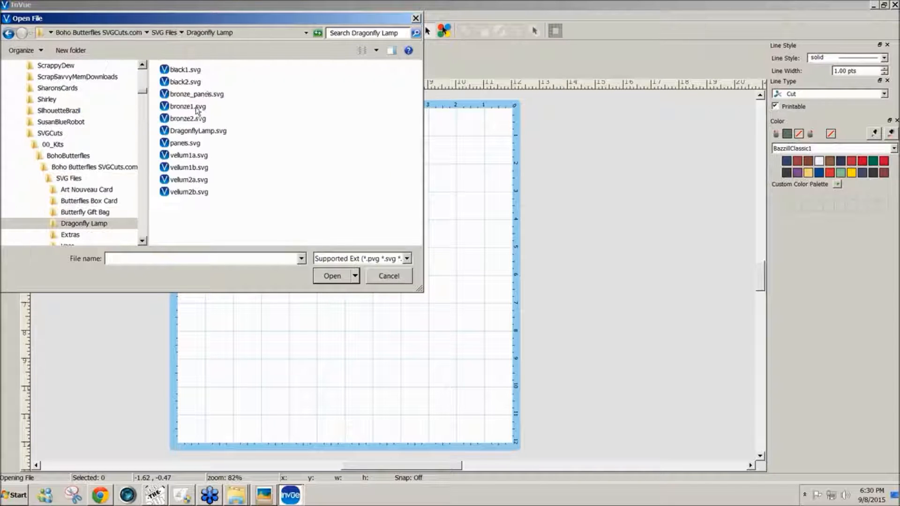
# - Open DragonflyLamp.svg using the recommended 90 DPI
pyautogui.click(217, 134)
pyautogui.click(332, 275)
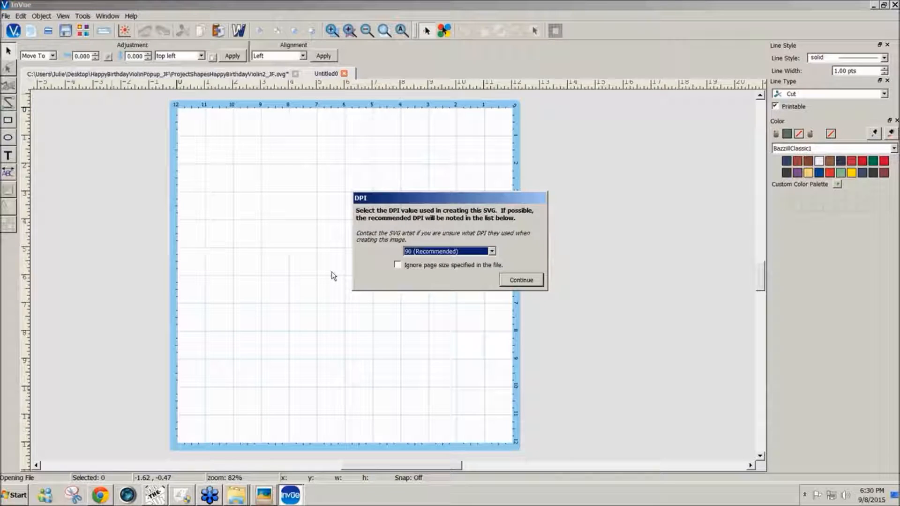
pyautogui.click(512, 283)
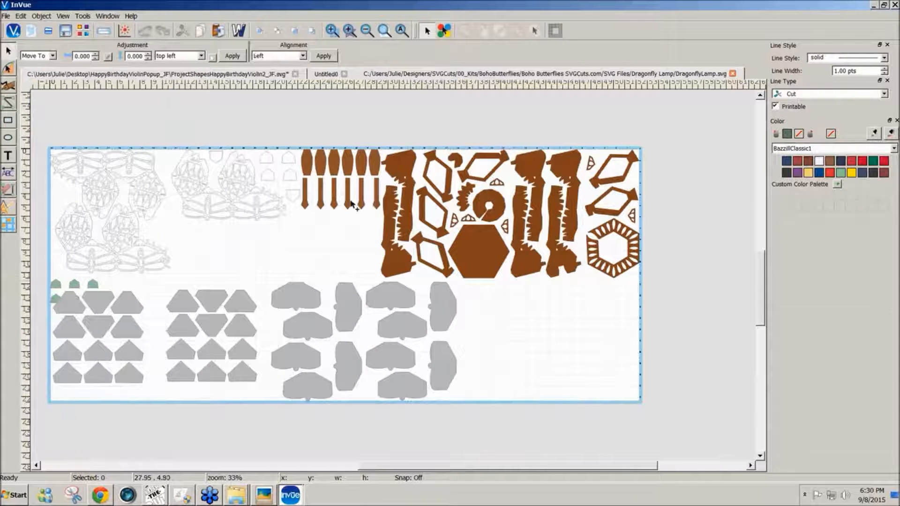
# - Select the bronze panel strips and the two black dragonfly groups one at a time to check how they are grouped
pyautogui.click(364, 206)
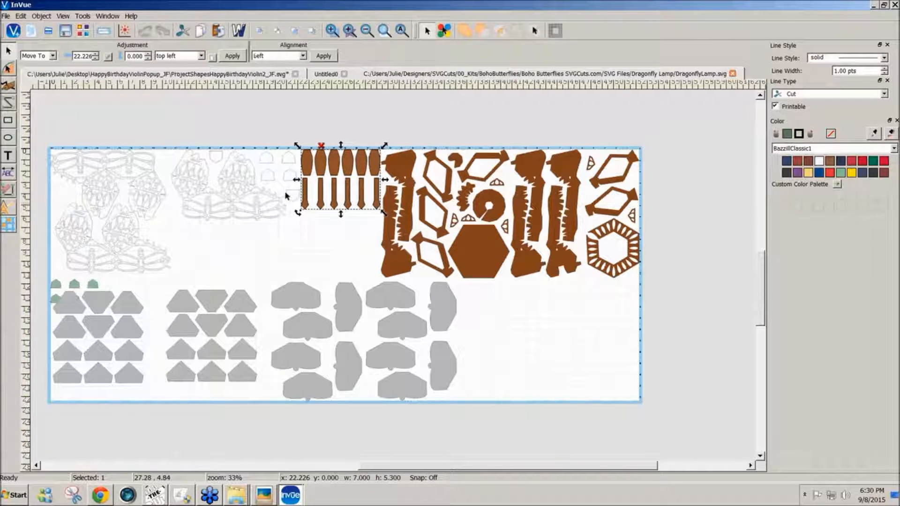
pyautogui.click(263, 209)
pyautogui.click(260, 210)
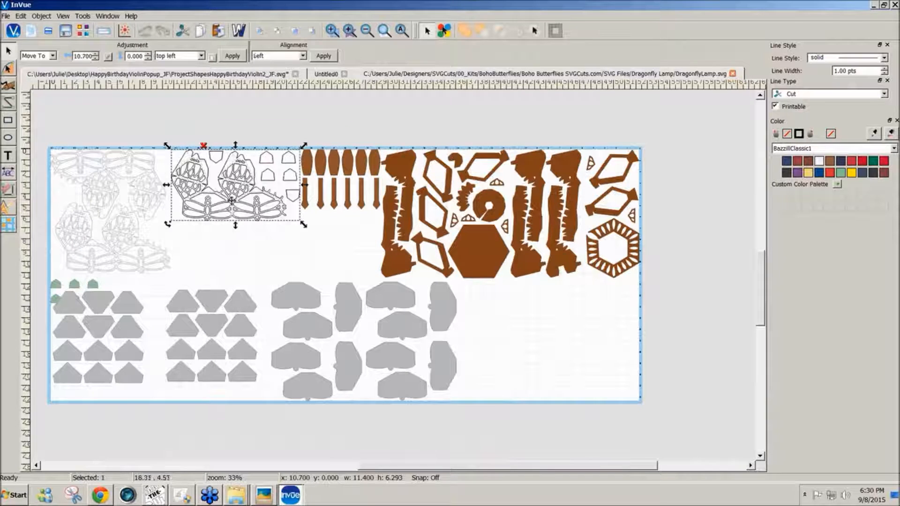
pyautogui.click(155, 192)
pyautogui.click(138, 186)
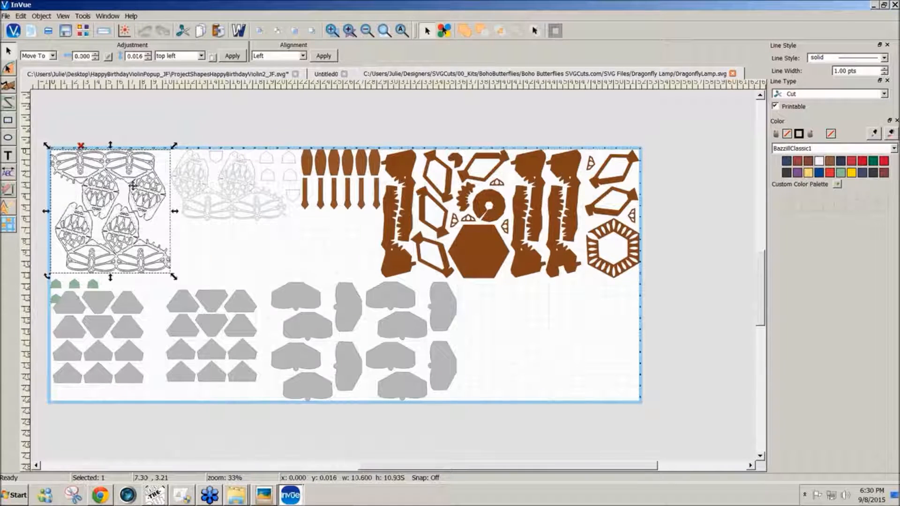
pyautogui.click(197, 195)
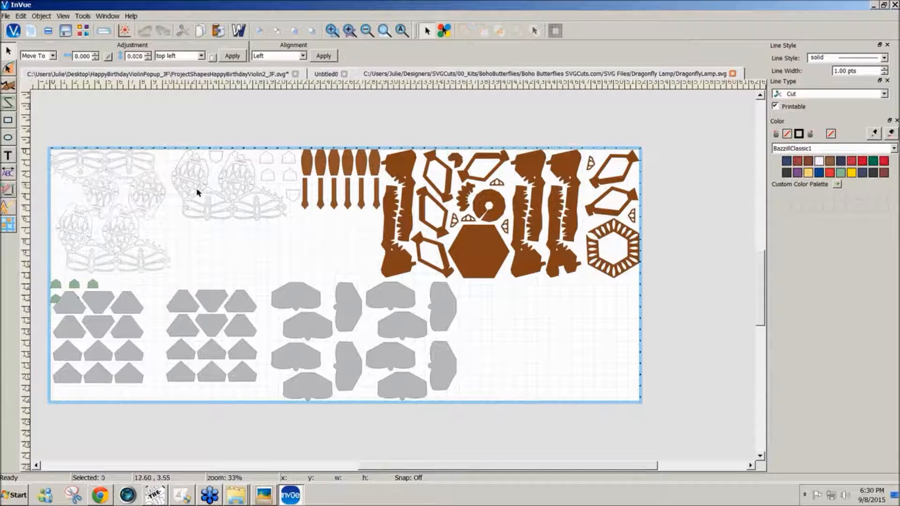
pyautogui.click(191, 201)
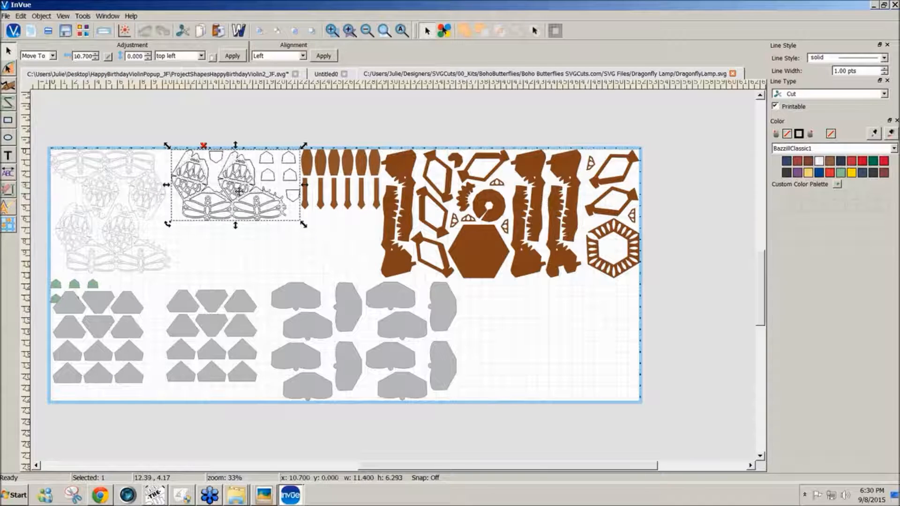
# - Select the three bronze groups together and change their pen color to the fill color
pyautogui.click(309, 141)
pyautogui.moveTo(297, 119); pyautogui.dragTo(670, 305)
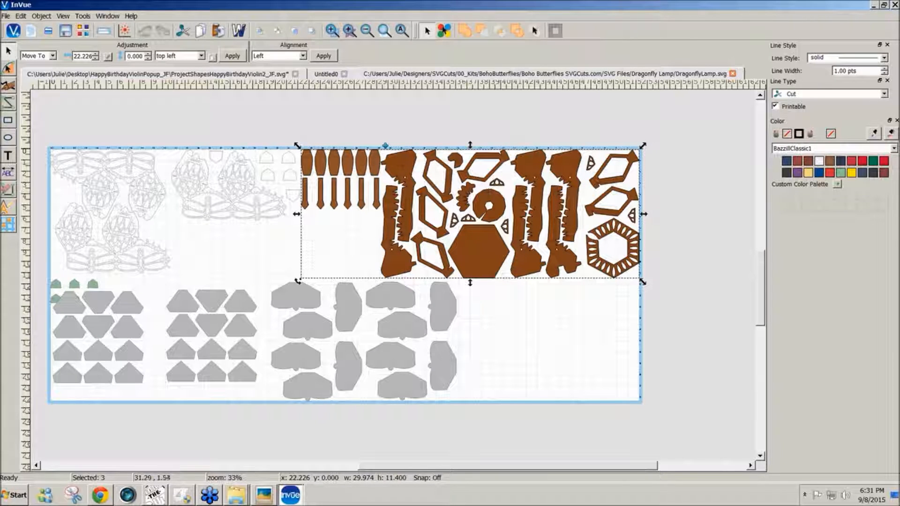
pyautogui.rightClick(398, 167)
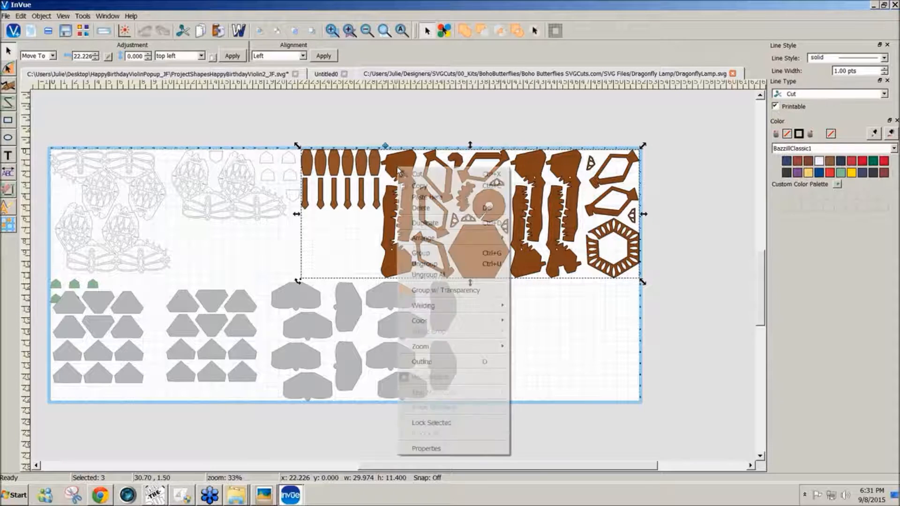
pyautogui.moveTo(432, 321)
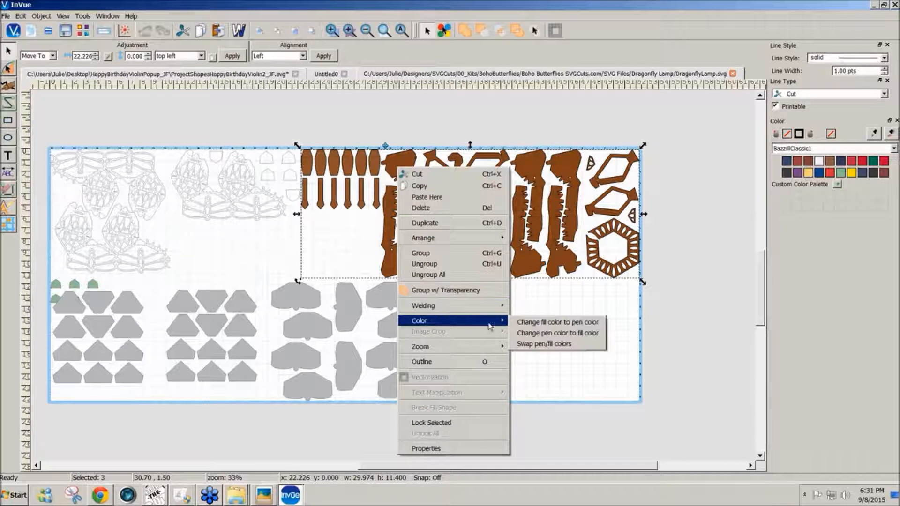
pyautogui.click(536, 333)
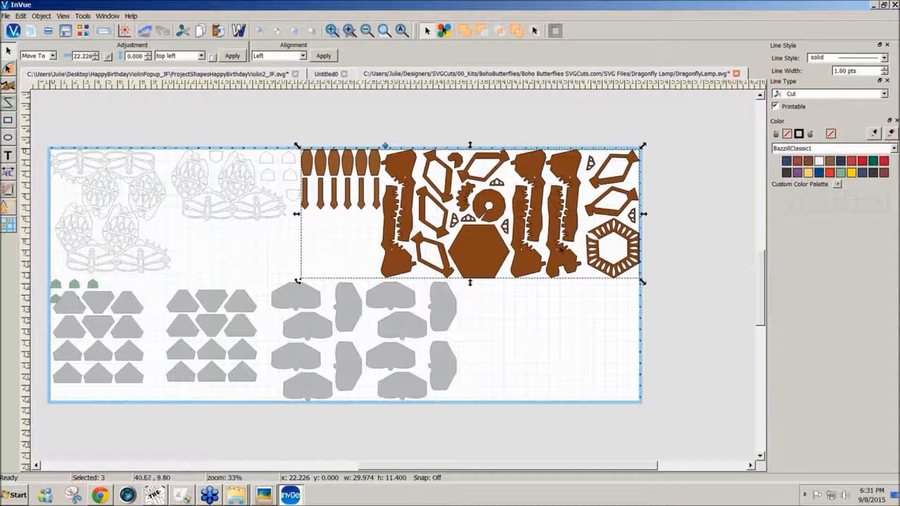
pyautogui.click(650, 226)
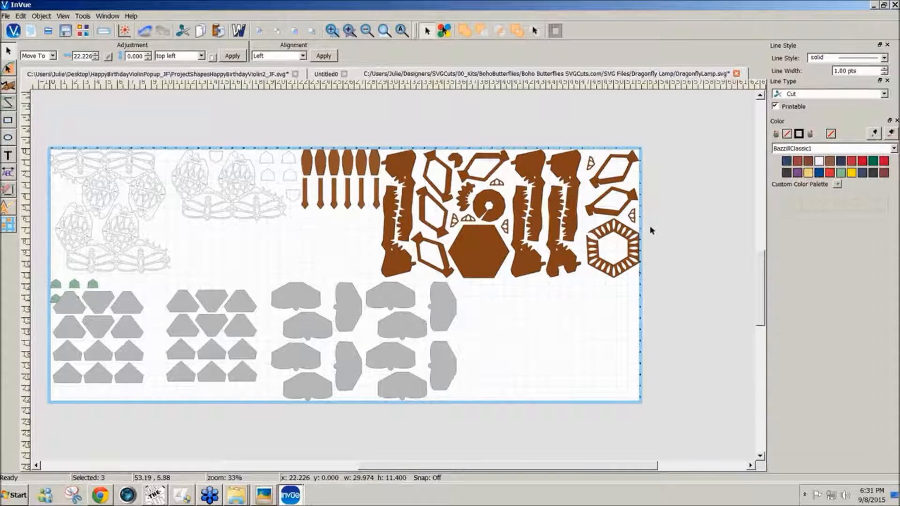
# - Ungroup the rightmost bronze group and change the pen color of its shapes to the fill color
pyautogui.click(576, 230)
pyautogui.moveTo(707, 312); pyautogui.dragTo(500, 91)
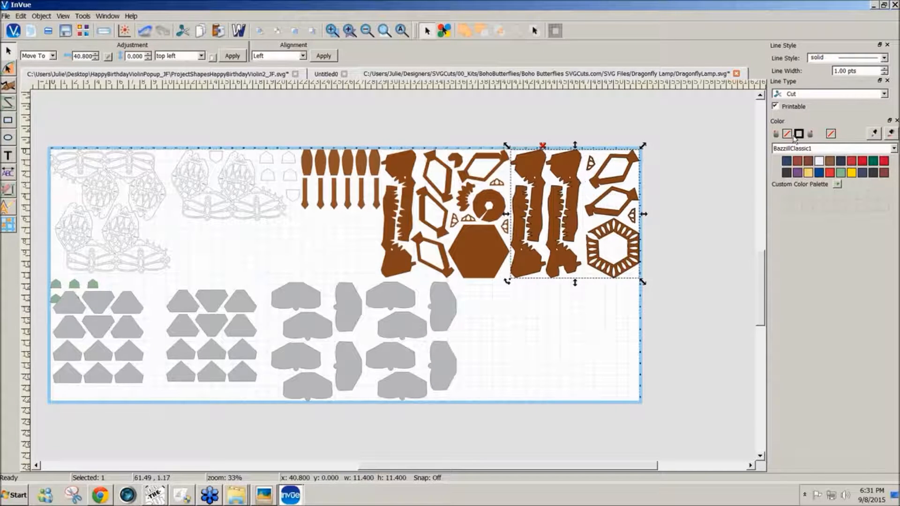
pyautogui.click(542, 146)
pyautogui.moveTo(680, 288); pyautogui.dragTo(502, 125)
pyautogui.rightClick(534, 178)
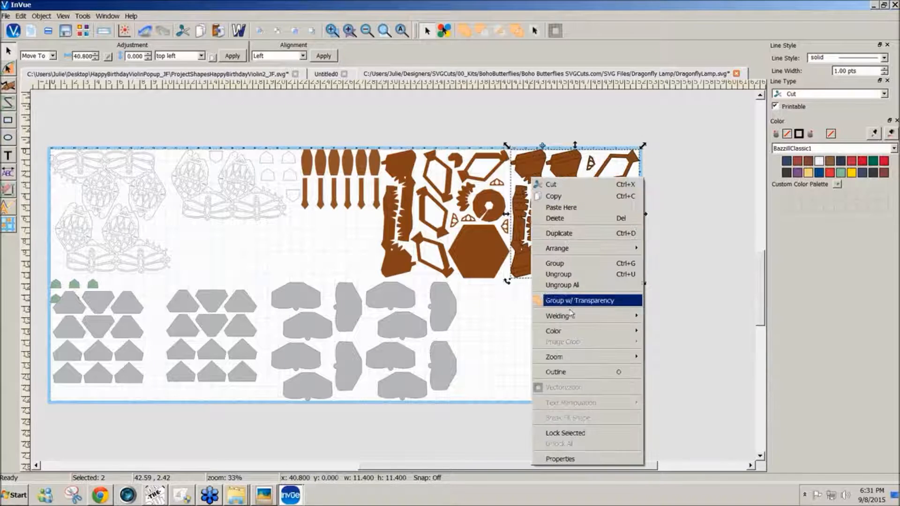
pyautogui.moveTo(586, 331)
pyautogui.click(659, 346)
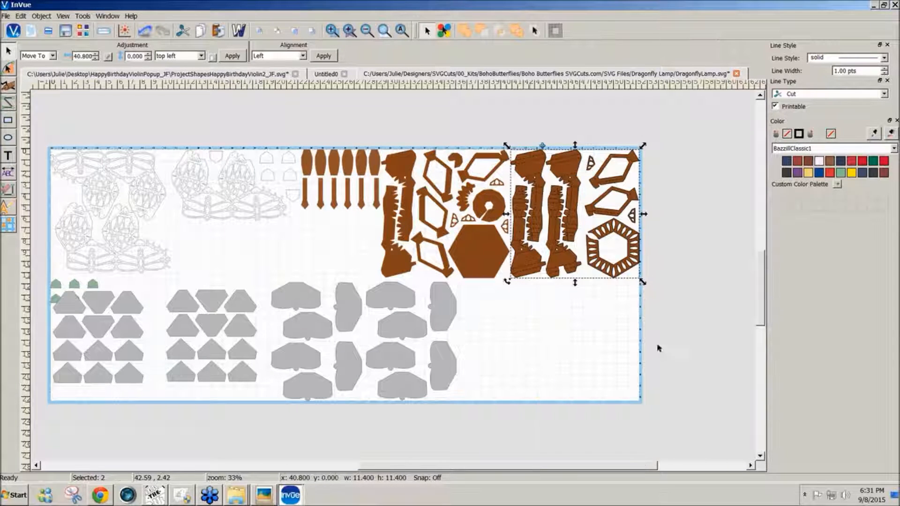
pyautogui.click(648, 274)
pyautogui.click(597, 264)
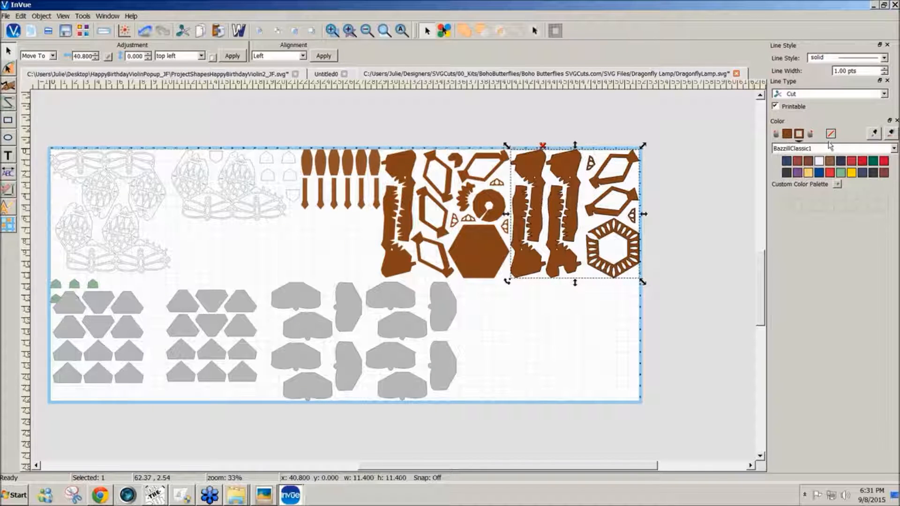
# - Ungroup the bronze group containing the solid hexagon and select the bronze panel strips
pyautogui.moveTo(373, 125); pyautogui.dragTo(530, 293)
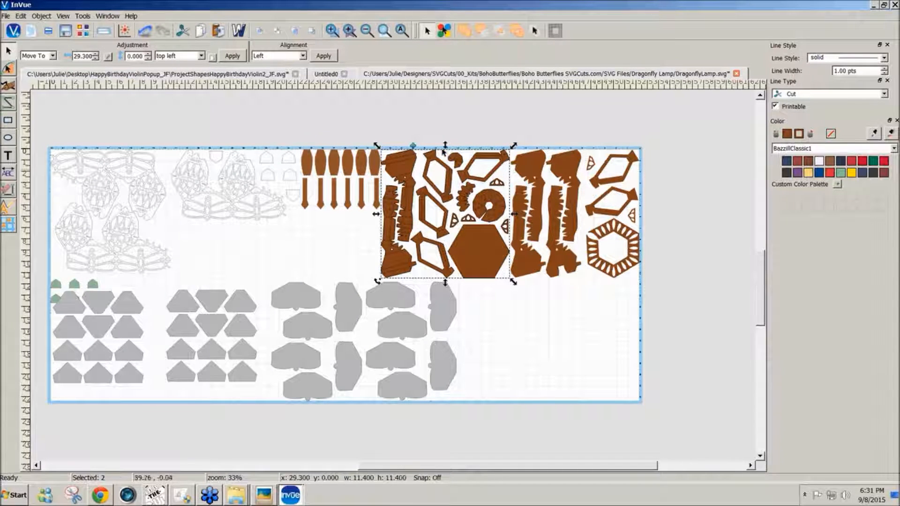
pyautogui.moveTo(291, 137); pyautogui.dragTo(394, 224)
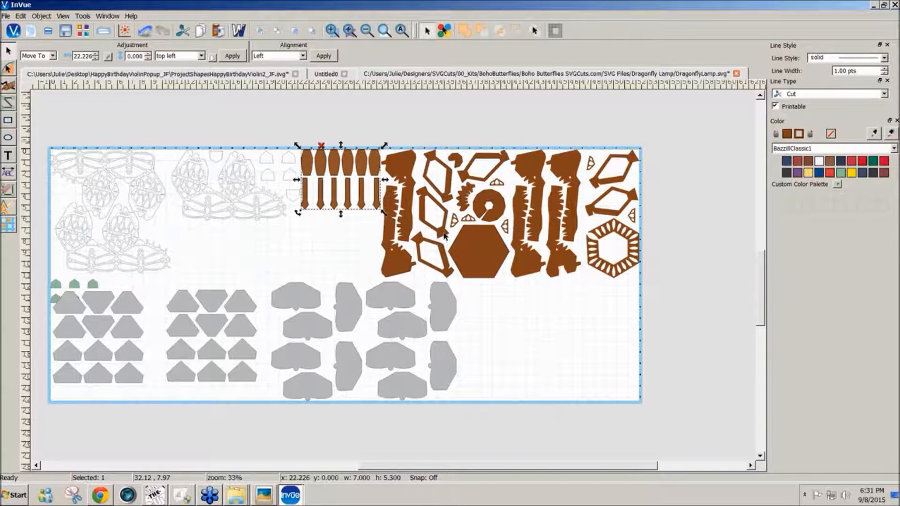
# - Fill the middle dragonfly outline group with near-black and the leftmost dragonfly group with dark navy from the BazzillClassic1 palette
pyautogui.moveTo(162, 140); pyautogui.dragTo(313, 234)
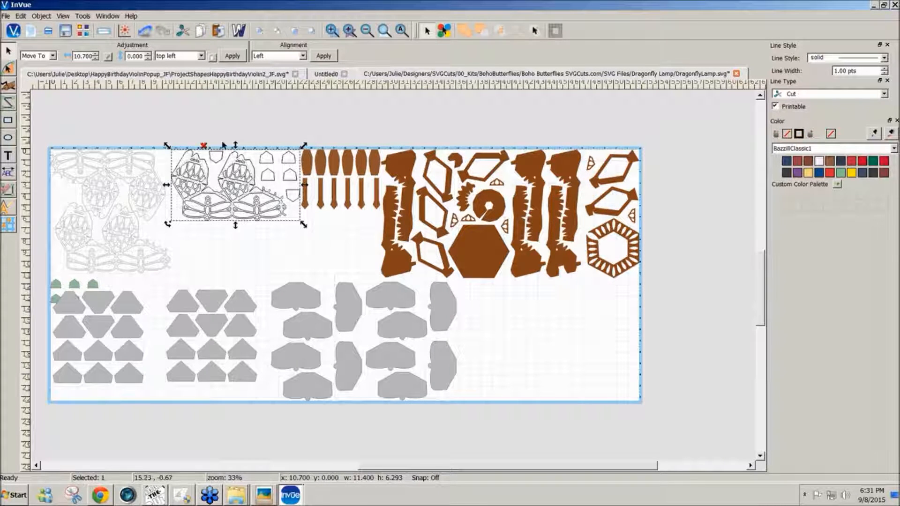
pyautogui.click(183, 134)
pyautogui.moveTo(172, 125); pyautogui.dragTo(307, 249)
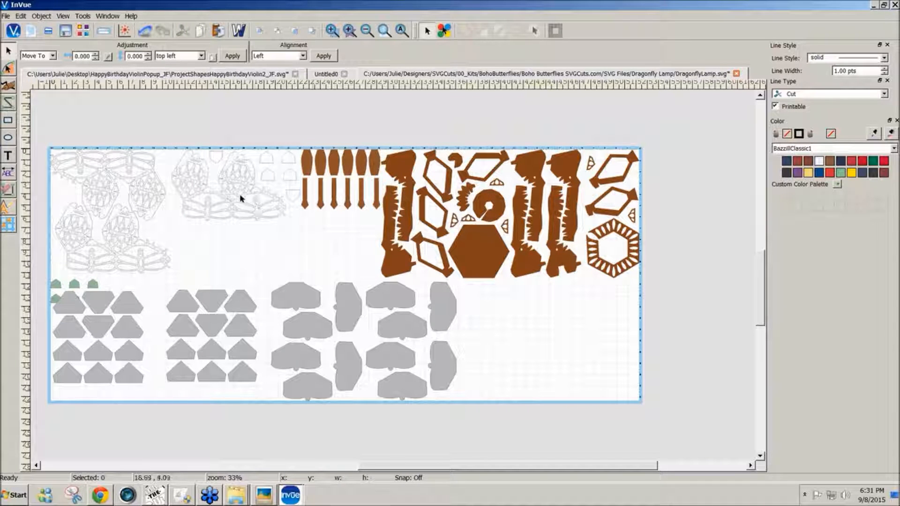
pyautogui.moveTo(169, 130); pyautogui.dragTo(301, 244)
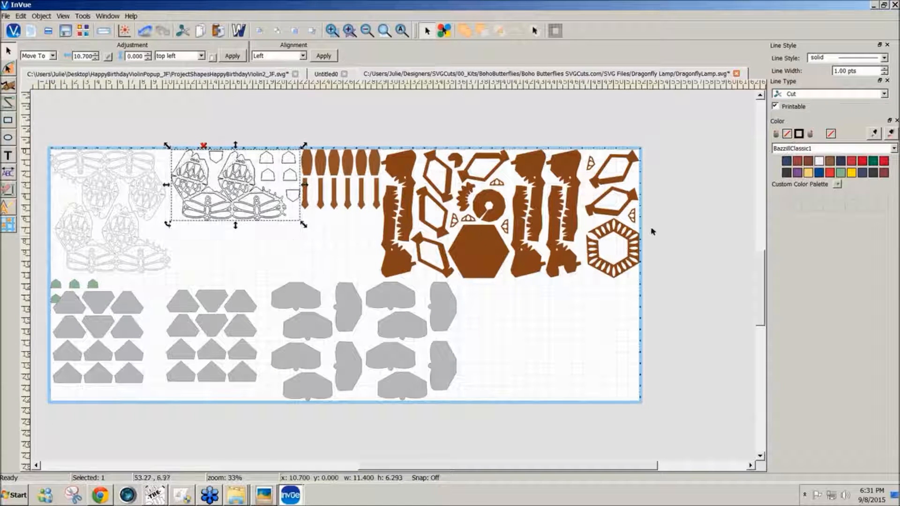
pyautogui.click(873, 173)
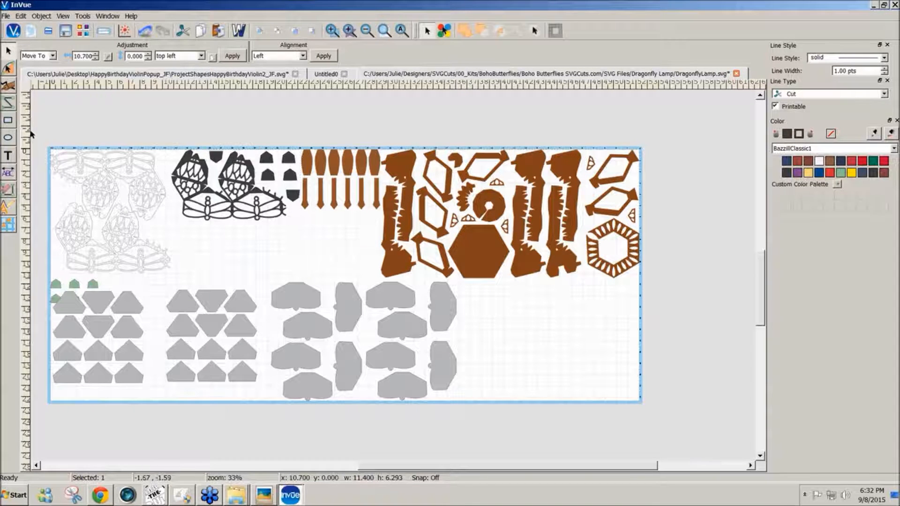
pyautogui.click(75, 187)
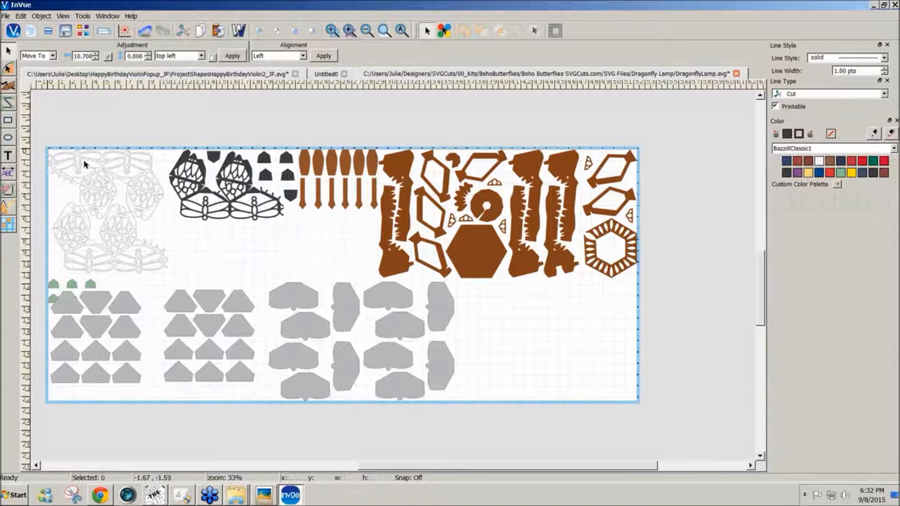
pyautogui.click(862, 173)
# - Change the pen color of the small gray panel groups to their fill color and ungroup the larger gray panels on their right
pyautogui.moveTo(512, 445); pyautogui.dragTo(48, 287)
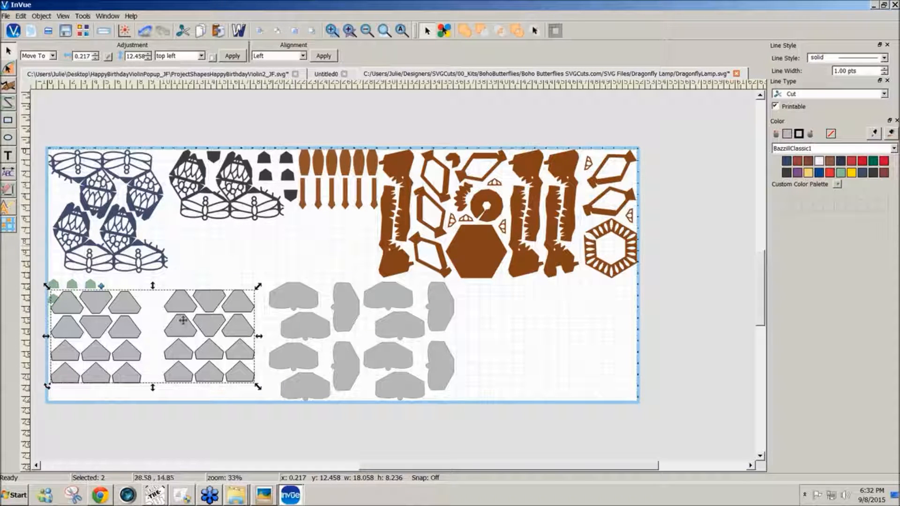
pyautogui.rightClick(208, 327)
pyautogui.moveTo(244, 188)
pyautogui.click(338, 202)
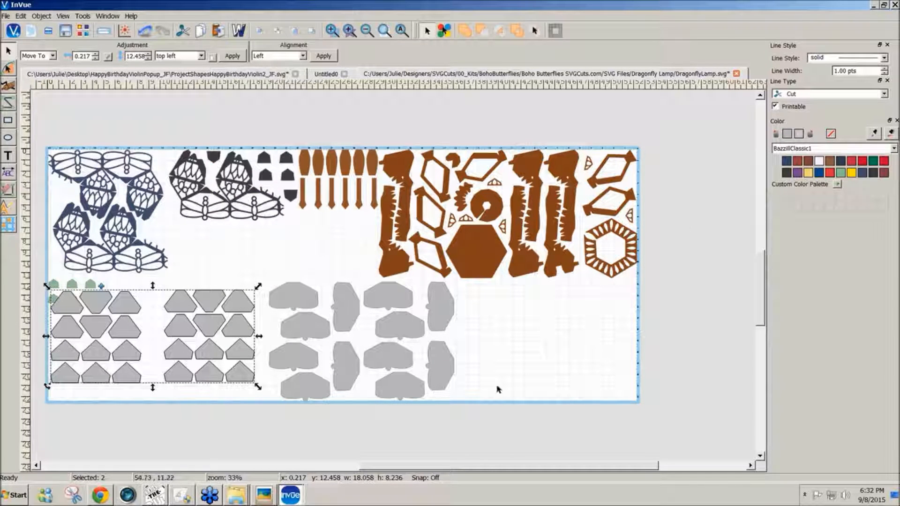
pyautogui.moveTo(488, 414); pyautogui.dragTo(246, 277)
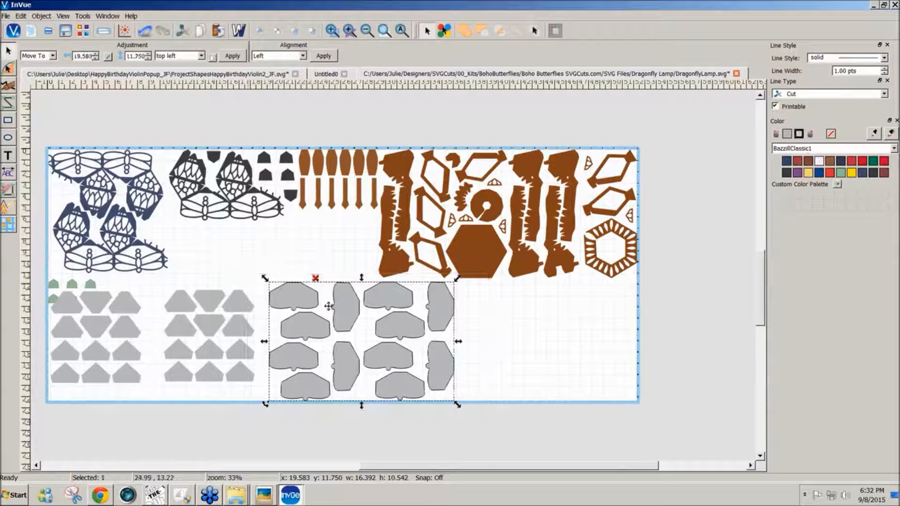
pyautogui.click(316, 278)
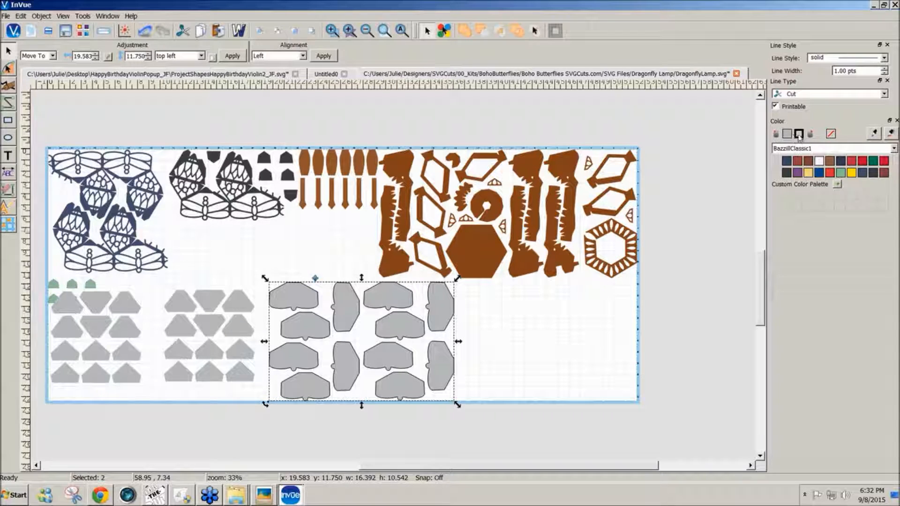
# - Relocate the green panels to the empty space below the black dragonflies, ungroup them and match their pen color to the fill color
pyautogui.click(43, 281)
pyautogui.click(53, 284)
pyautogui.moveTo(71, 285); pyautogui.dragTo(276, 243)
pyautogui.hotkey('ctrl', 'u')
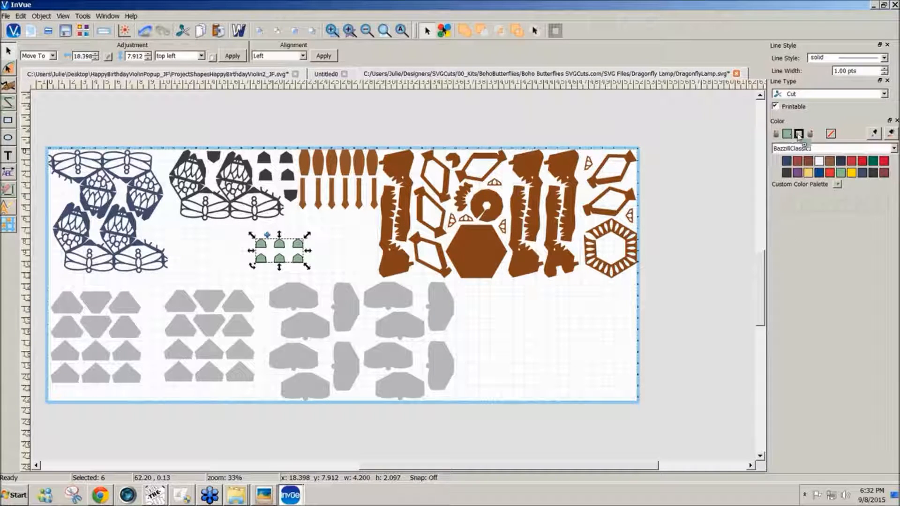
pyautogui.click(344, 272)
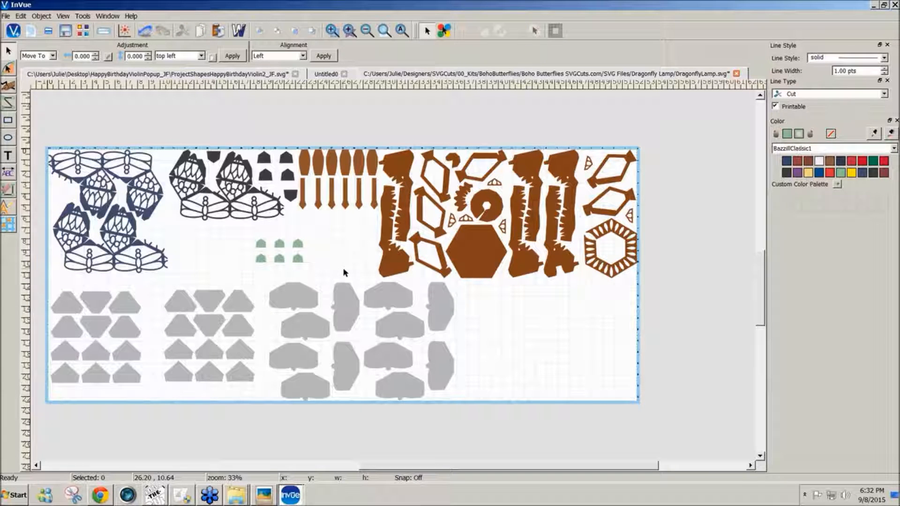
# - Preview the shapes in the cut control through its color filters, one color after another, and return to design mode
pyautogui.click(107, 33)
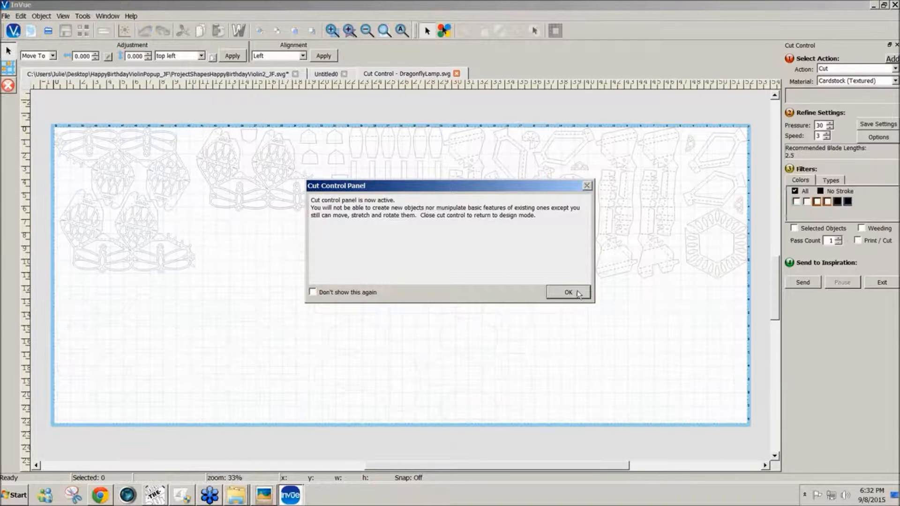
pyautogui.click(578, 294)
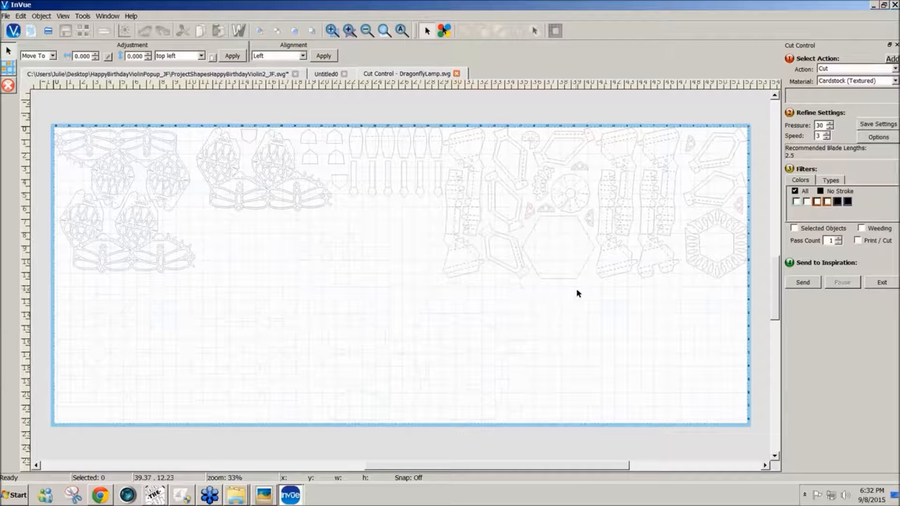
pyautogui.click(818, 201)
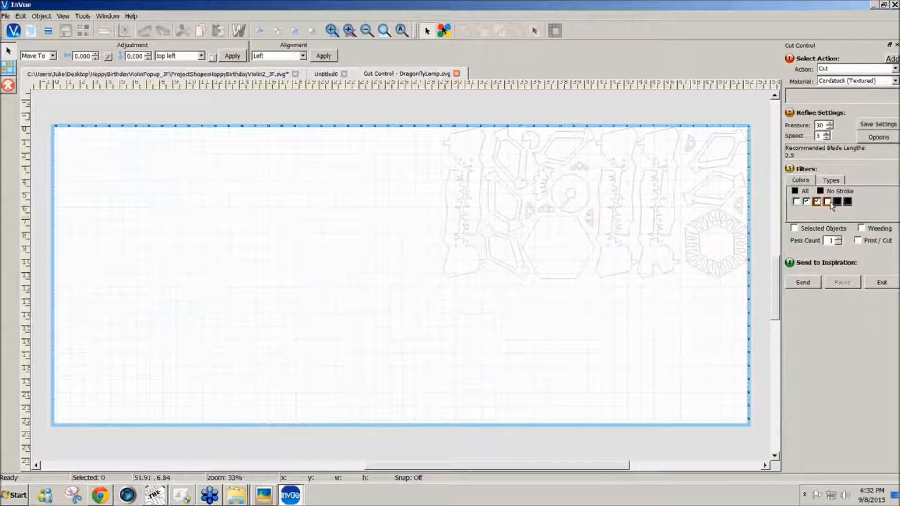
pyautogui.click(828, 202)
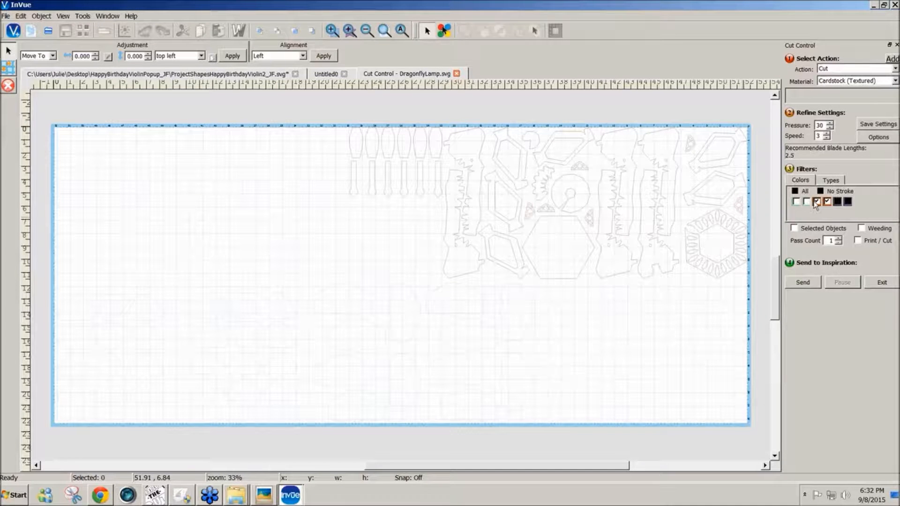
pyautogui.click(818, 202)
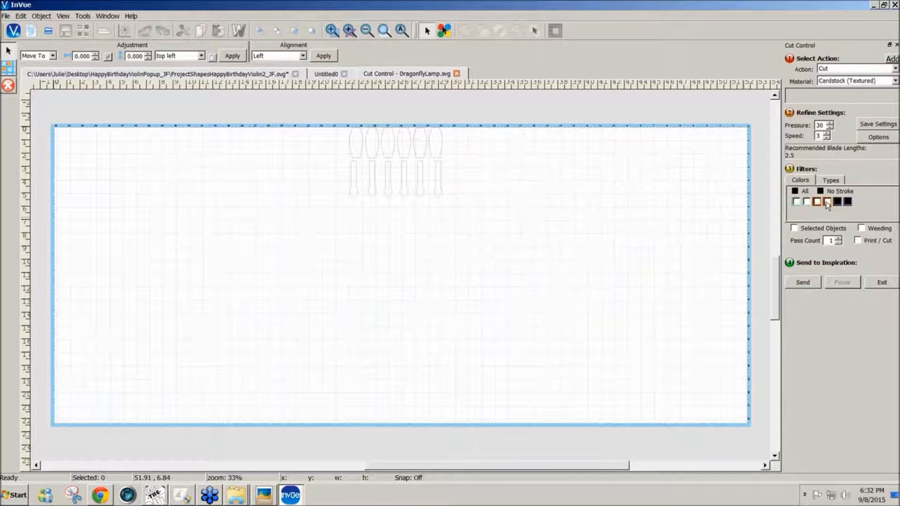
pyautogui.click(837, 203)
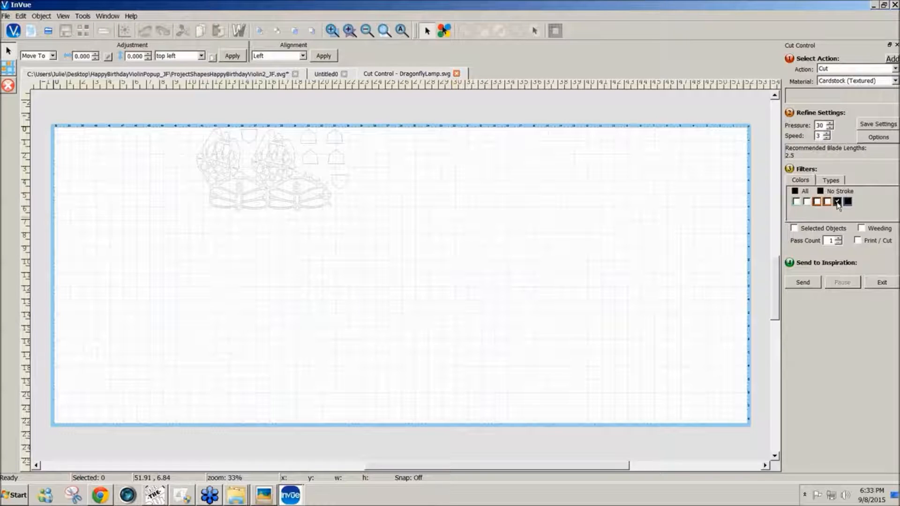
pyautogui.click(796, 202)
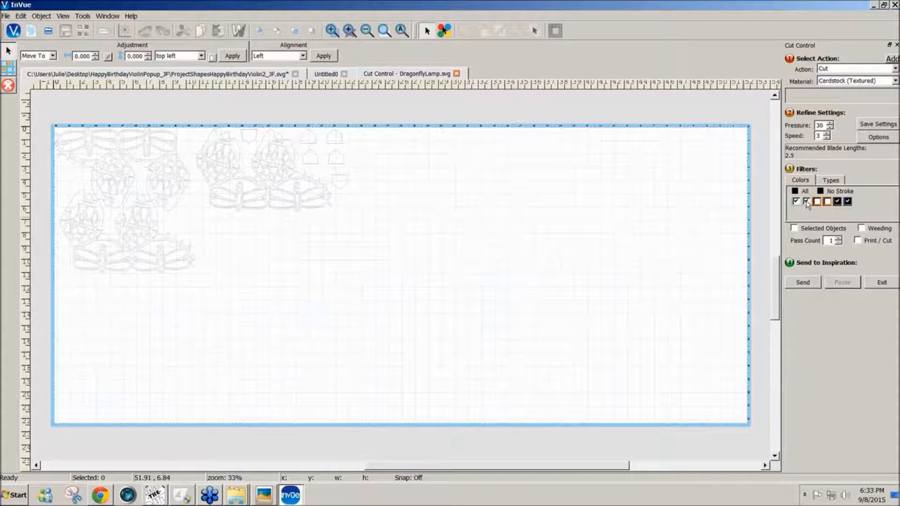
pyautogui.click(879, 283)
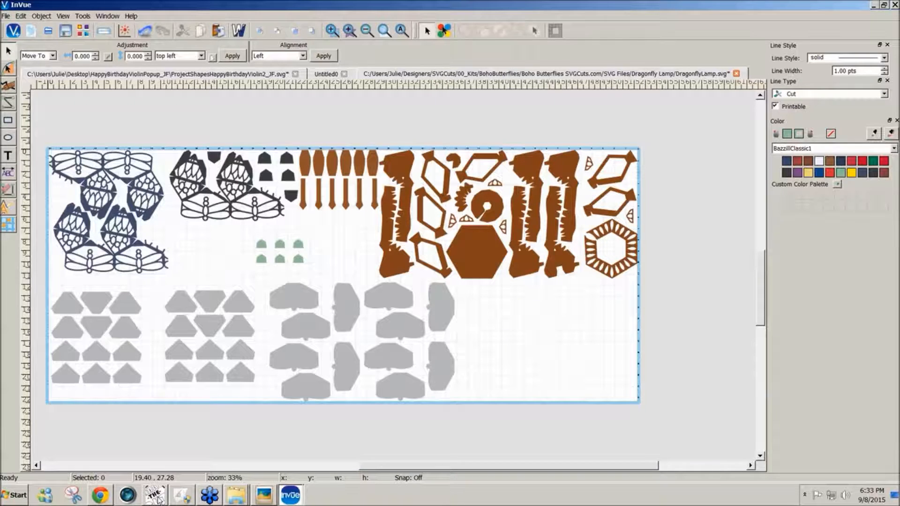
# - Switch to Make The Cut, deselect the lamp shapes and look over the violin birthday card in MTCProject9
pyautogui.moveTo(295, 501)
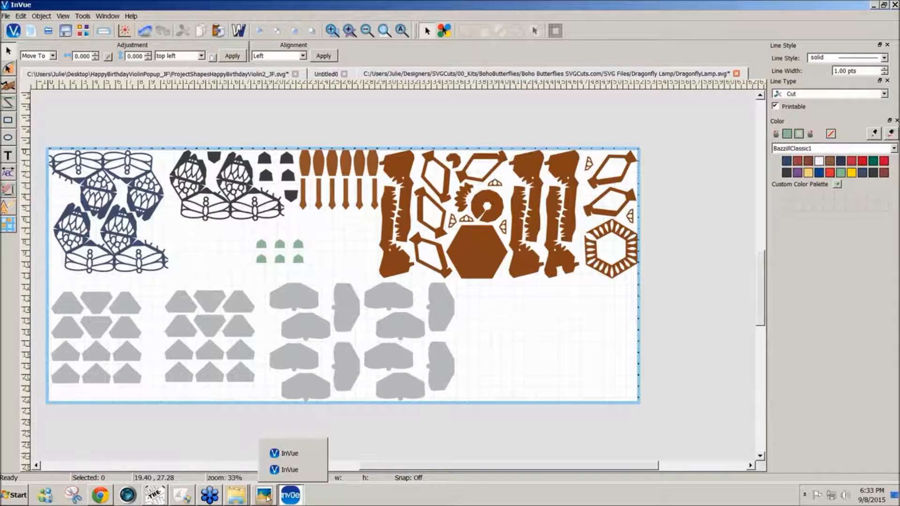
pyautogui.moveTo(216, 498)
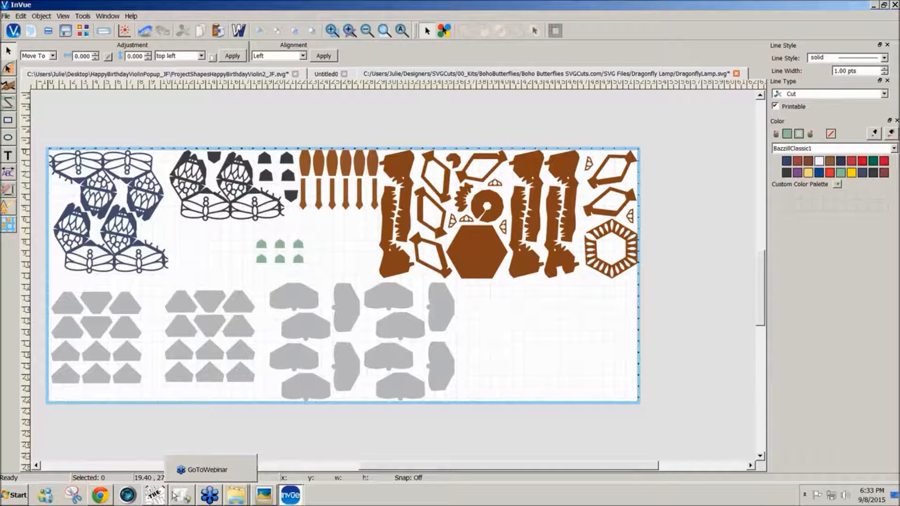
pyautogui.click(156, 496)
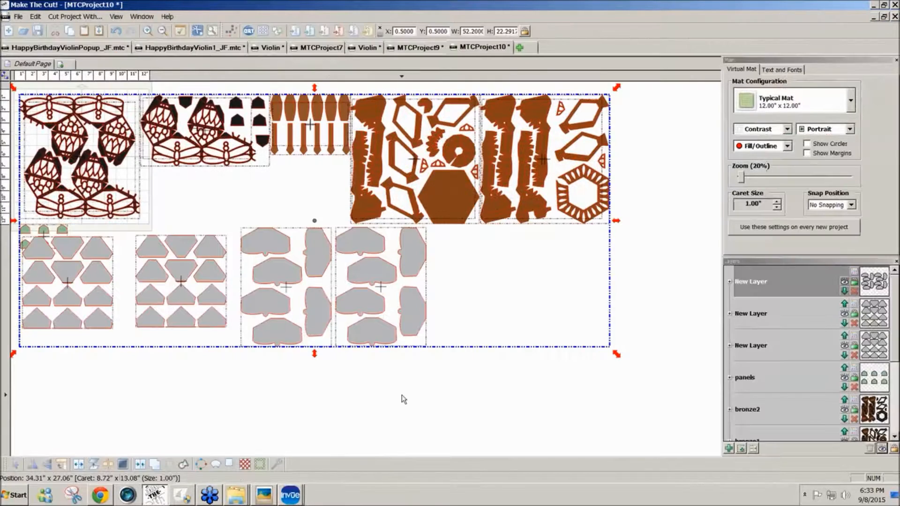
pyautogui.click(404, 398)
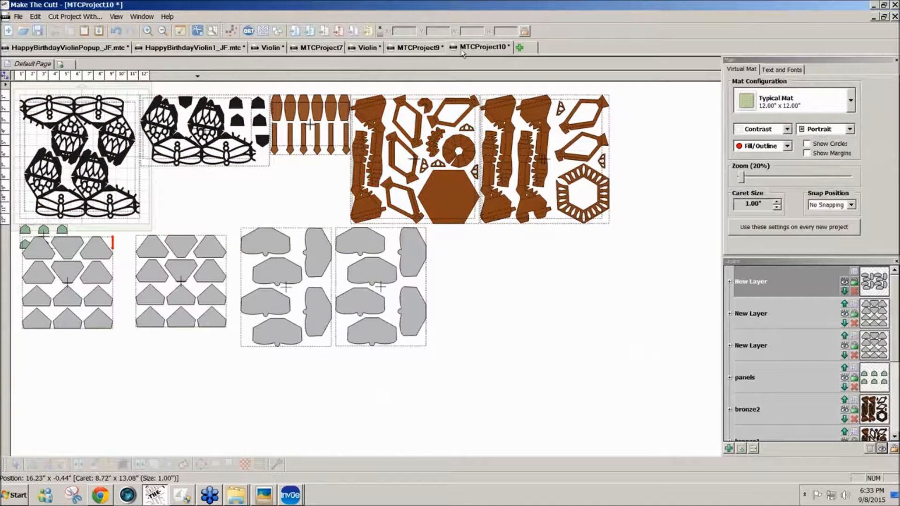
pyautogui.click(423, 49)
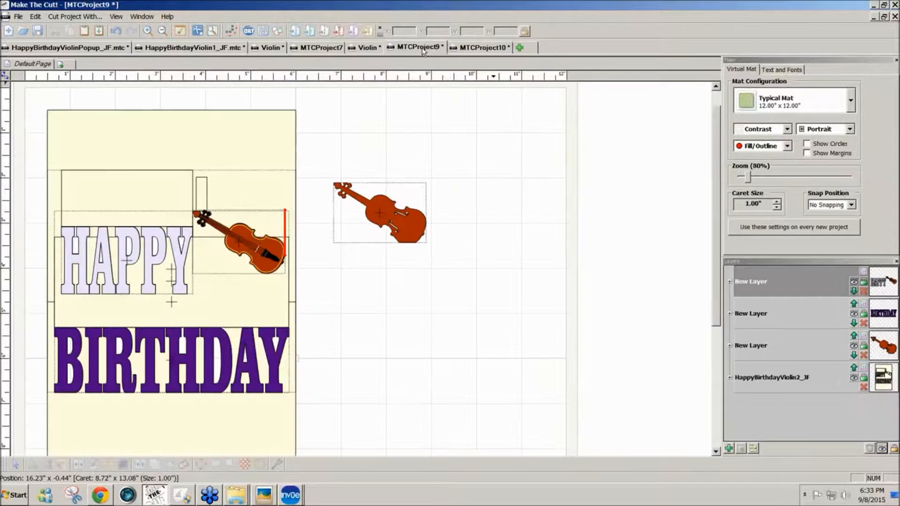
pyautogui.moveTo(713, 231); pyautogui.dragTo(715, 253)
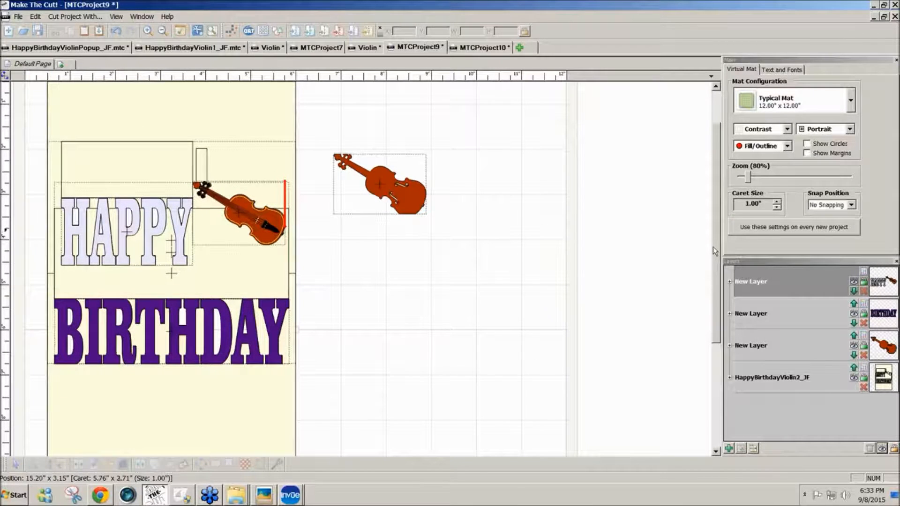
pyautogui.moveTo(713, 246)
pyautogui.mouseDown()
pyautogui.moveTo(712, 258)
pyautogui.moveTo(718, 243)
pyautogui.mouseUp()
# - Switch to Chrome and open svgcuts.com in a new tab
pyautogui.click(100, 495)
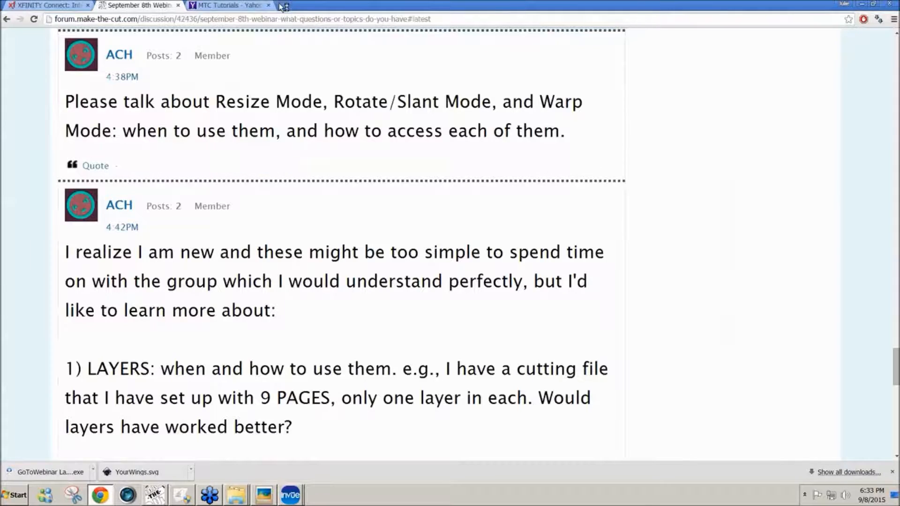
pyautogui.click(286, 5)
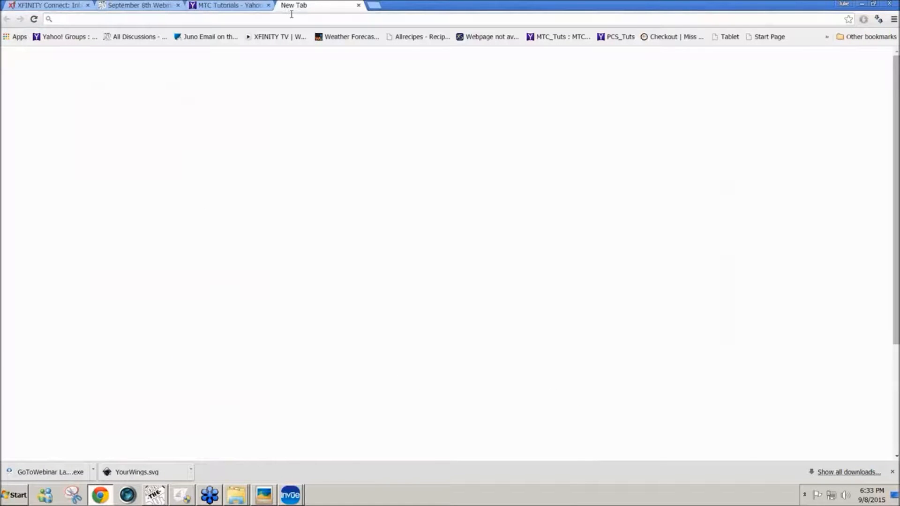
pyautogui.write('svgcuts.com')
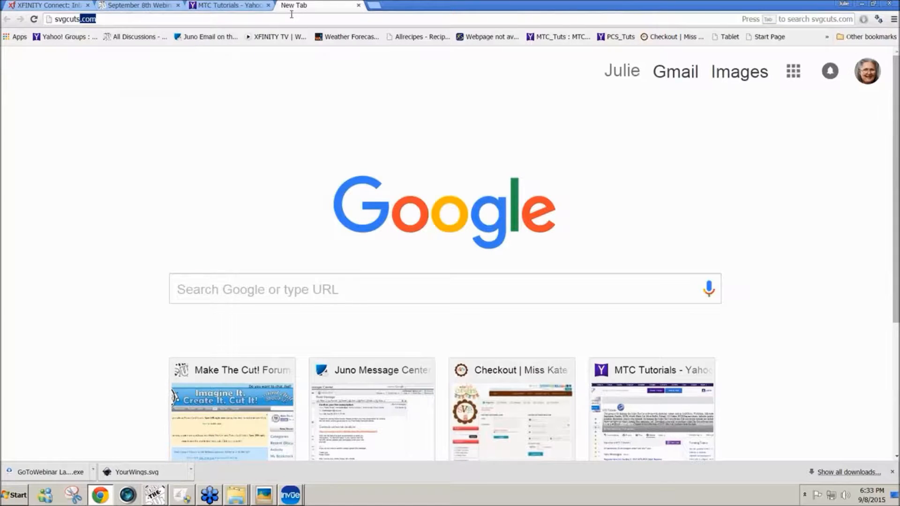
pyautogui.press('Return')
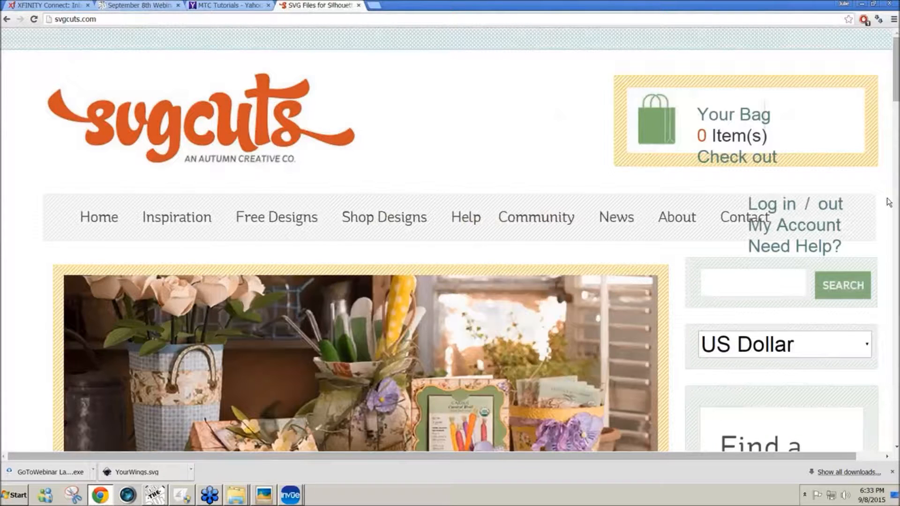
# - Examine the SVGCuts home page for the butterfly and dragonfly lamp kit in the free gift banner and the sections below it
pyautogui.scroll(-1, 889, 203)
pyautogui.scroll(-3, 889, 203)
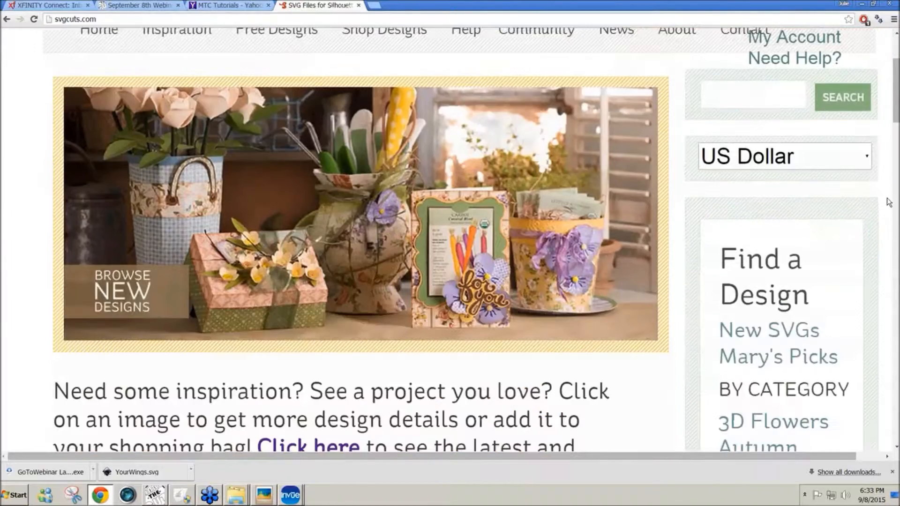
pyautogui.scroll(2, 889, 203)
pyautogui.scroll(2, 890, 203)
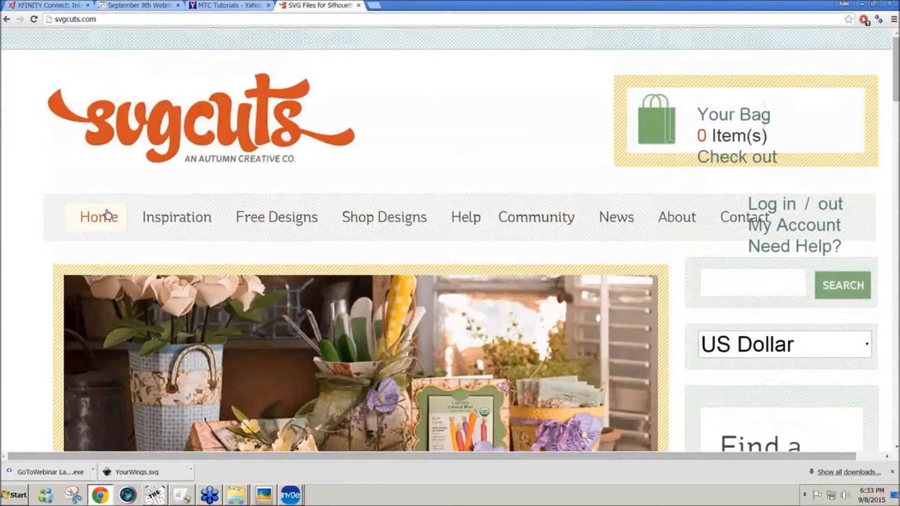
pyautogui.click(109, 218)
pyautogui.scroll(-1, 517, 347)
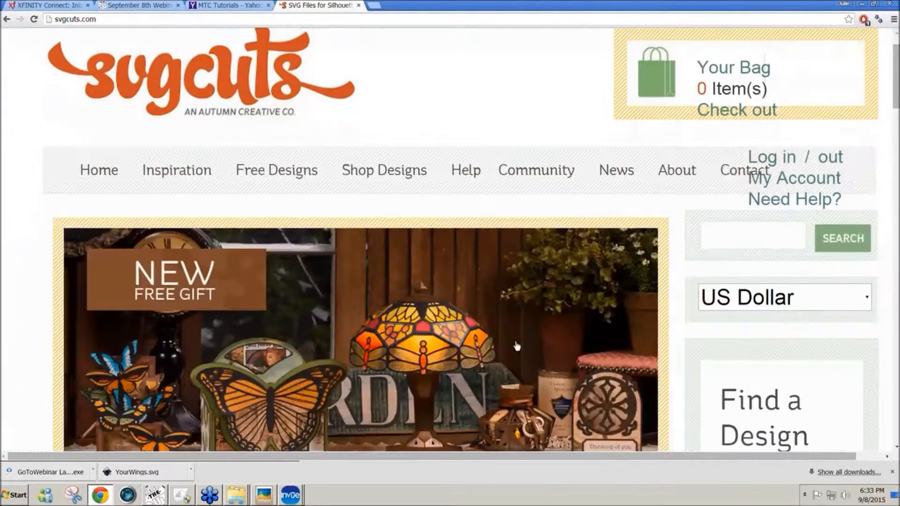
pyautogui.scroll(-3, 517, 346)
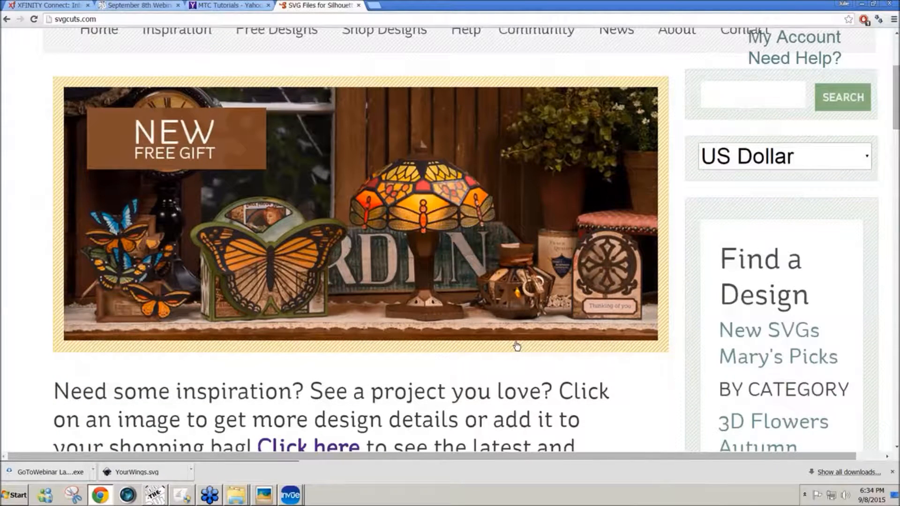
pyautogui.scroll(-1, 517, 347)
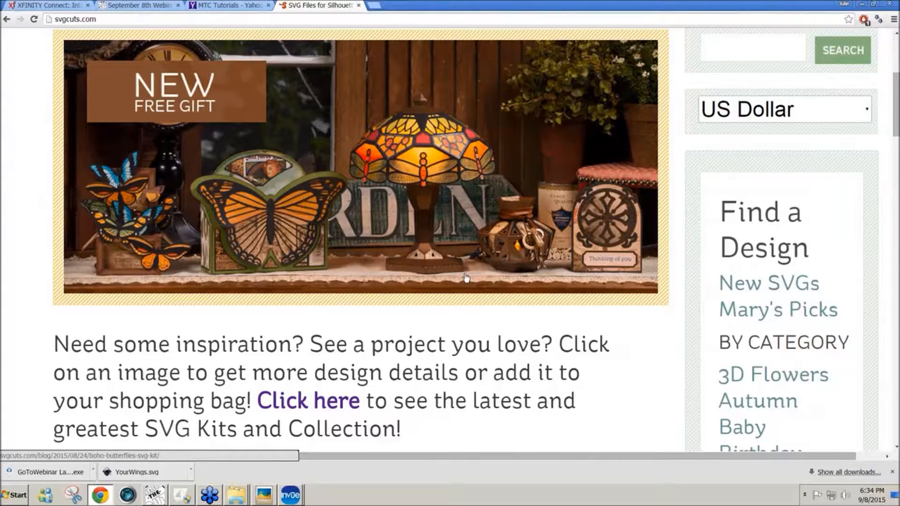
pyautogui.scroll(-1, 466, 278)
pyautogui.scroll(-3, 466, 278)
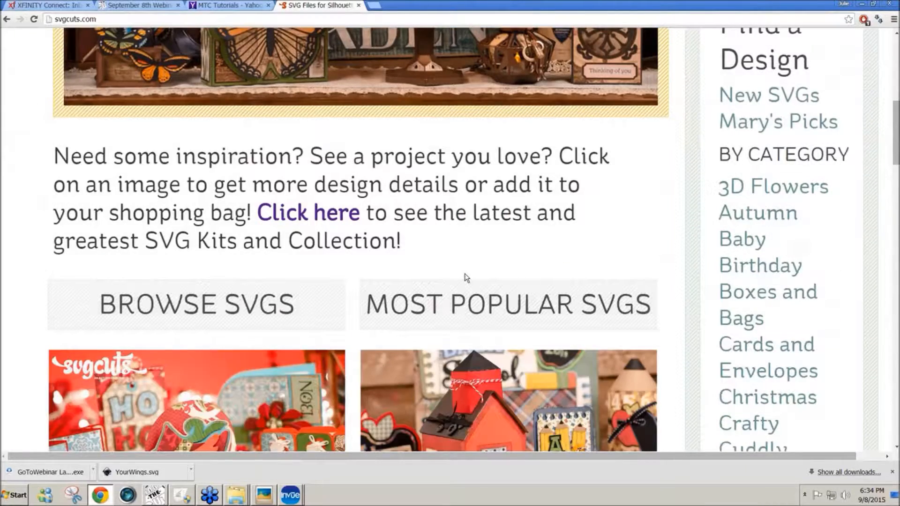
# - Open the Boho Butterflies SVG Kit page from the free gift banner and bring up its project photo gallery
pyautogui.scroll(2, 466, 278)
pyautogui.click(448, 194)
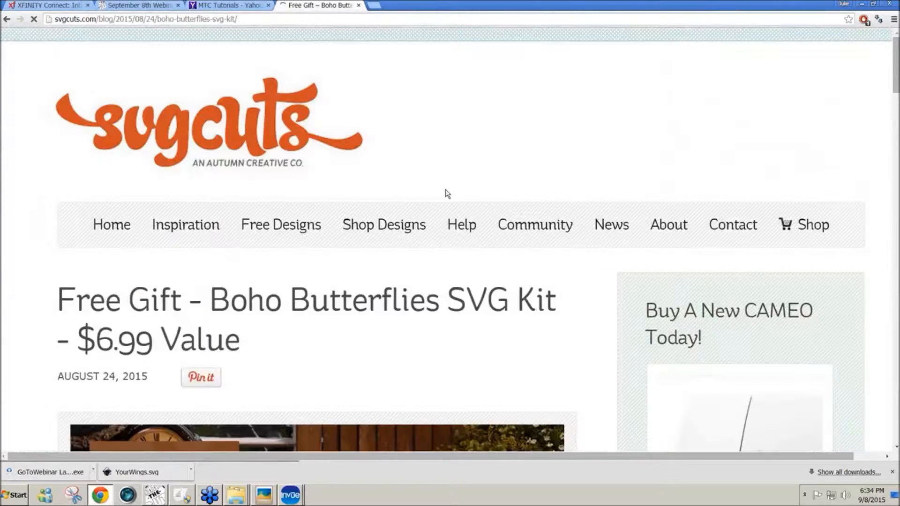
pyautogui.scroll(-1, 591, 266)
pyautogui.scroll(-6, 590, 265)
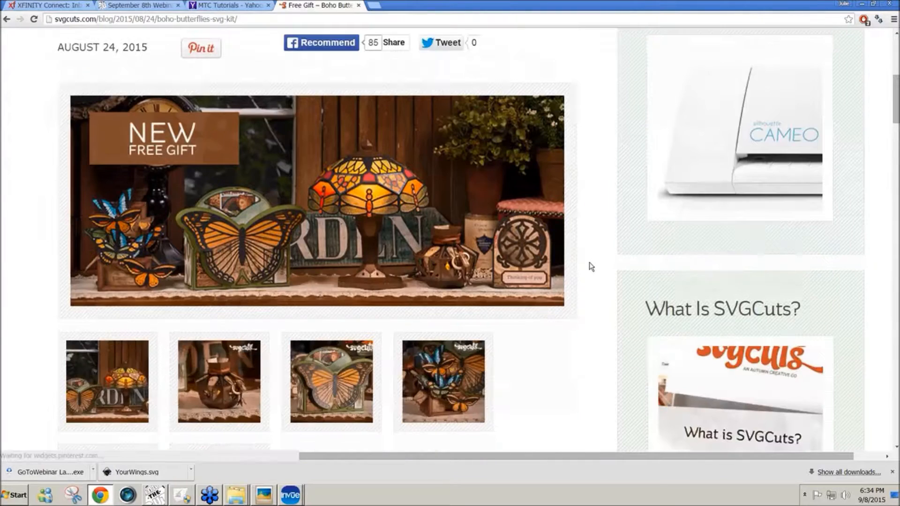
pyautogui.scroll(-2, 310, 333)
# - View the enlarged gallery photos of the lantern, the large butterfly box and the multi-butterfly box card, closing each one
pyautogui.click(211, 298)
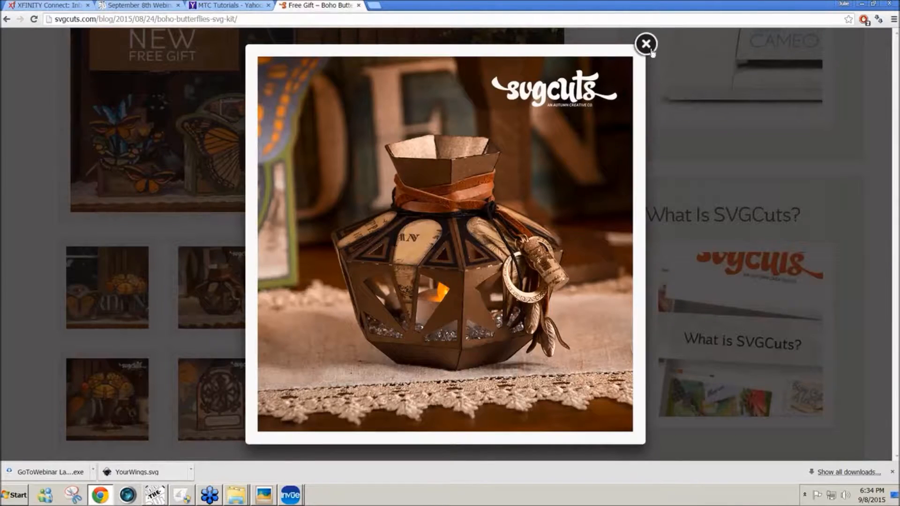
pyautogui.click(643, 47)
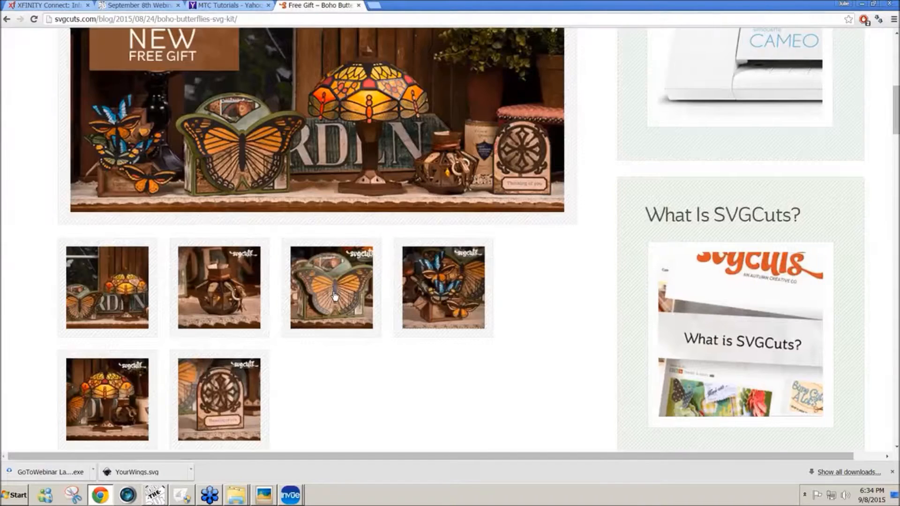
pyautogui.click(335, 296)
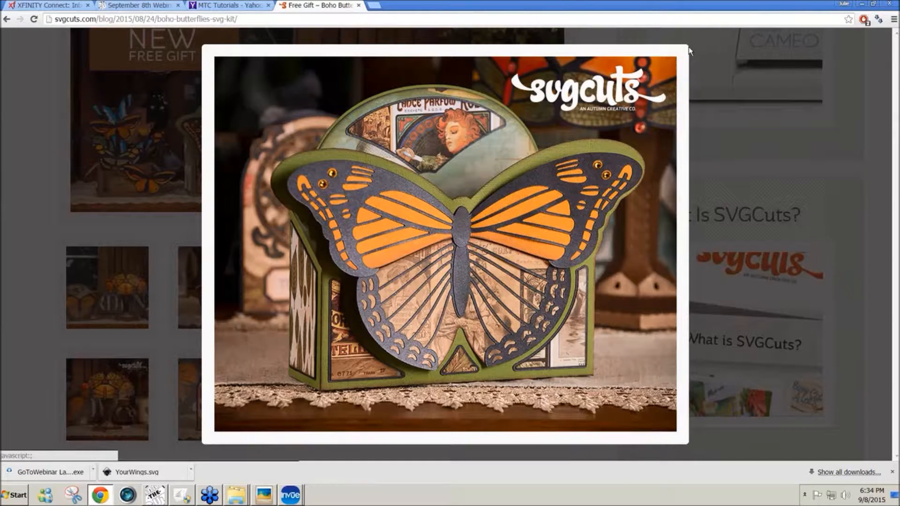
pyautogui.click(689, 51)
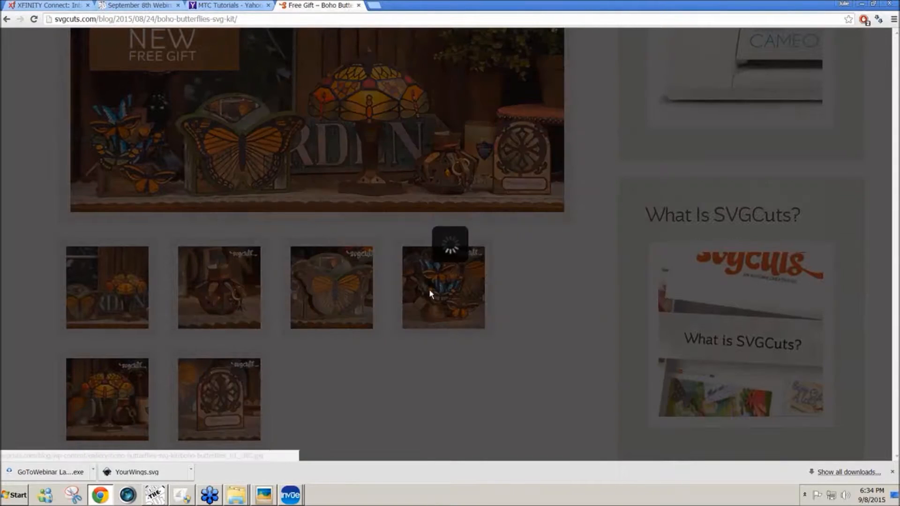
pyautogui.click(428, 289)
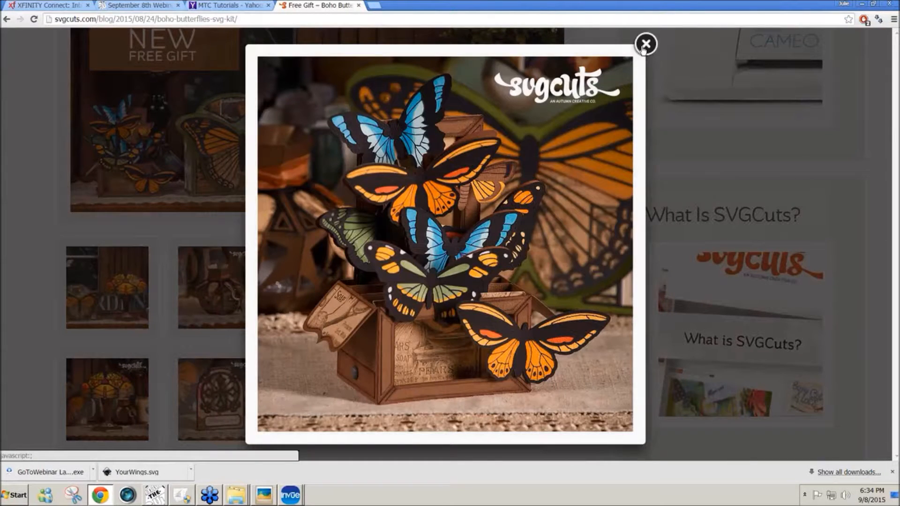
pyautogui.click(645, 45)
# - View the enlarged gallery photos of the dragonfly lamp and the "Thinking of you" card, closing each one
pyautogui.click(117, 401)
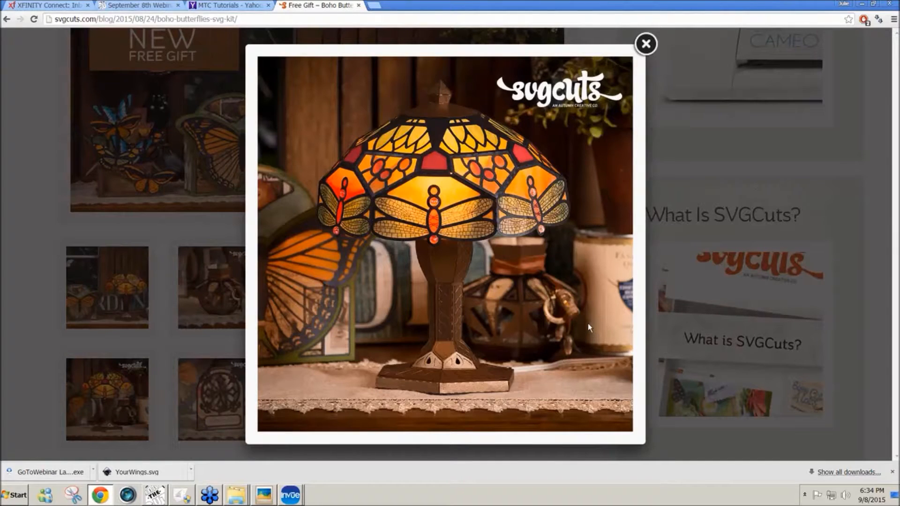
pyautogui.click(220, 402)
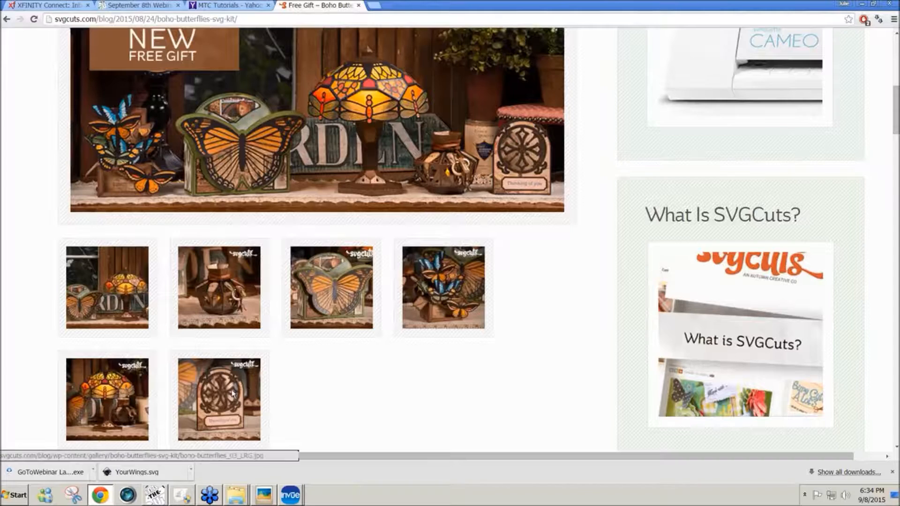
pyautogui.click(233, 394)
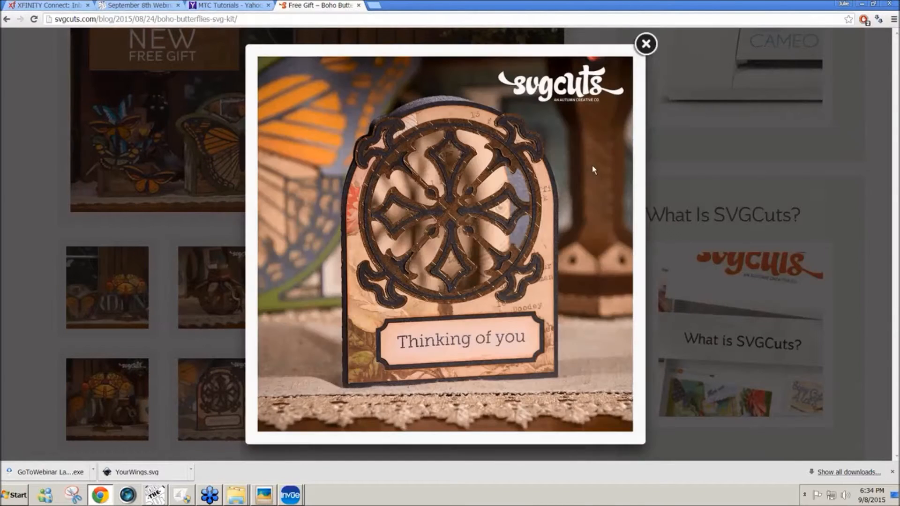
pyautogui.click(651, 46)
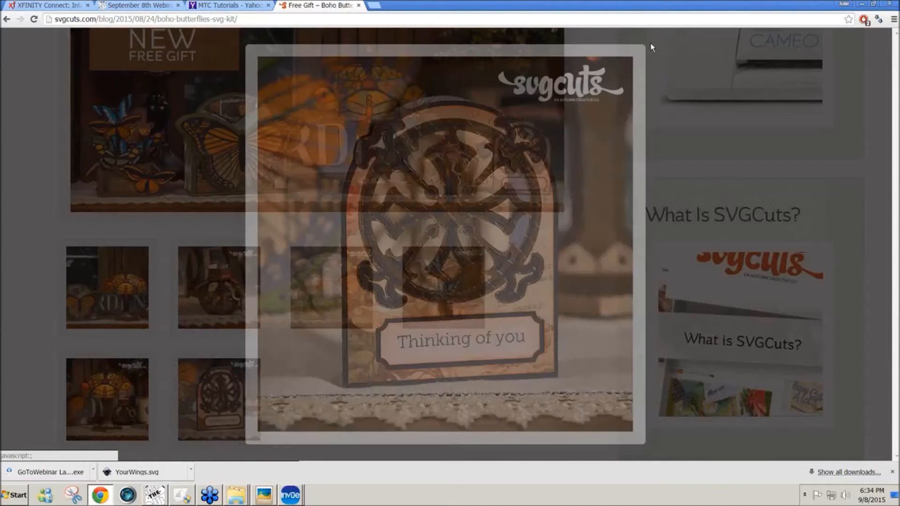